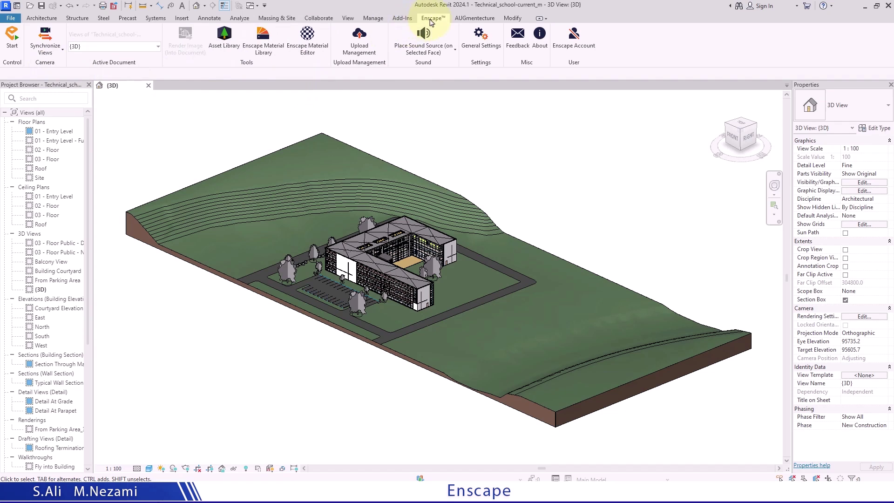
Step: Start the Enscape rendering of the {3D} view, and pan and zoom around the building courtyard
{"action": "left_click", "coordinate": [14, 43]}
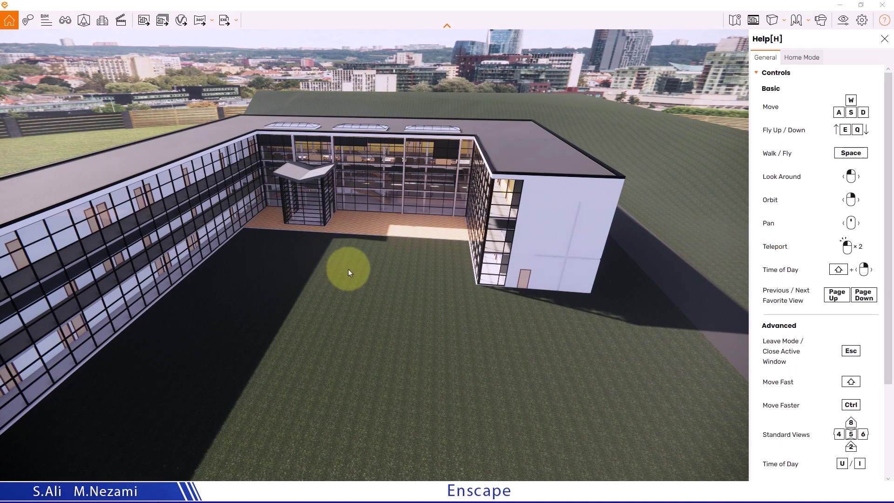
{"action": "middle_click", "coordinate": [390, 258]}
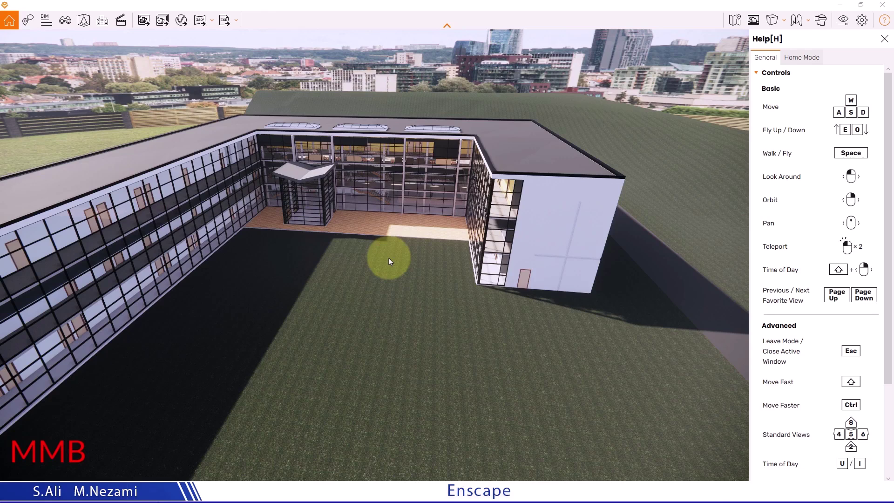
{"action": "mouse_move", "coordinate": [390, 258]}
{"action": "middle_mouse_down"}
{"action": "mouse_move", "coordinate": [376, 260]}
{"action": "mouse_move", "coordinate": [395, 266]}
{"action": "mouse_move", "coordinate": [388, 269]}
{"action": "middle_mouse_up"}
{"action": "scroll", "coordinate": [393, 265], "scroll_direction": "down", "scroll_amount": 5}
{"action": "scroll", "coordinate": [393, 267], "scroll_direction": "up", "scroll_amount": 5}
{"action": "scroll", "coordinate": [395, 266], "scroll_direction": "up", "scroll_amount": 3}
{"action": "scroll", "coordinate": [393, 264], "scroll_direction": "down", "scroll_amount": 4}
{"action": "scroll", "coordinate": [392, 265], "scroll_direction": "up", "scroll_amount": 5}
{"action": "scroll", "coordinate": [392, 265], "scroll_direction": "down", "scroll_amount": 4}
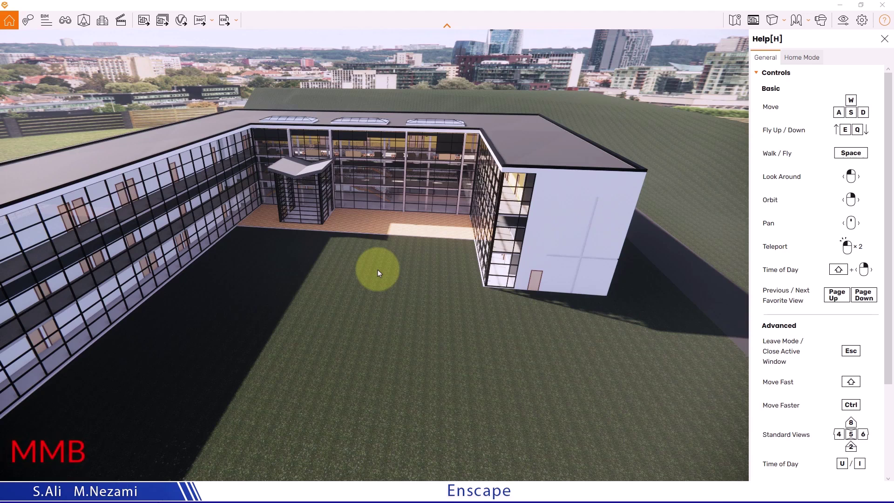
{"action": "mouse_move", "coordinate": [375, 269]}
{"action": "middle_mouse_down"}
{"action": "mouse_move", "coordinate": [415, 279]}
{"action": "mouse_move", "coordinate": [319, 270]}
{"action": "mouse_move", "coordinate": [320, 259]}
{"action": "mouse_move", "coordinate": [375, 269]}
{"action": "mouse_move", "coordinate": [435, 264]}
{"action": "mouse_move", "coordinate": [310, 260]}
{"action": "mouse_move", "coordinate": [355, 256]}
{"action": "mouse_move", "coordinate": [377, 269]}
{"action": "middle_mouse_up"}
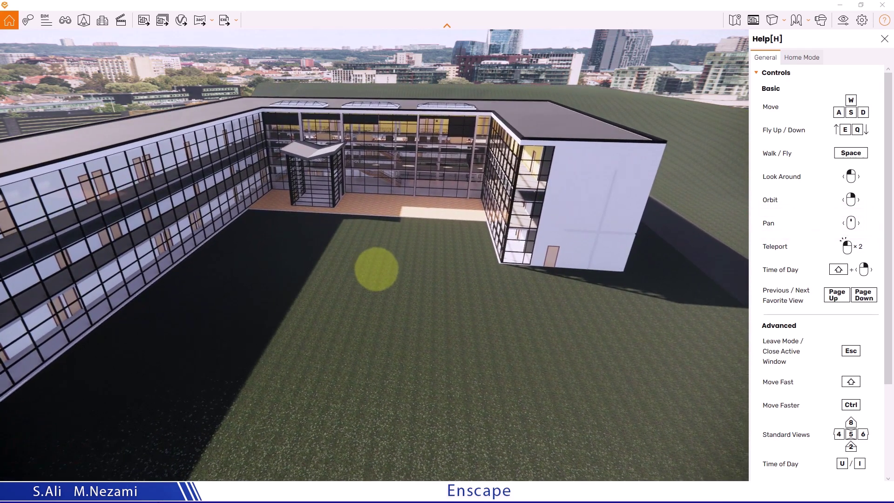
{"action": "mouse_move", "coordinate": [397, 238]}
{"action": "middle_mouse_down"}
{"action": "mouse_move", "coordinate": [385, 230]}
{"action": "mouse_move", "coordinate": [401, 225]}
{"action": "mouse_move", "coordinate": [432, 252]}
{"action": "mouse_move", "coordinate": [381, 256]}
{"action": "mouse_move", "coordinate": [369, 213]}
{"action": "mouse_move", "coordinate": [407, 194]}
{"action": "mouse_move", "coordinate": [394, 254]}
{"action": "mouse_move", "coordinate": [415, 242]}
{"action": "mouse_move", "coordinate": [381, 235]}
{"action": "mouse_move", "coordinate": [421, 227]}
{"action": "mouse_move", "coordinate": [390, 222]}
{"action": "mouse_move", "coordinate": [385, 289]}
{"action": "mouse_move", "coordinate": [405, 174]}
{"action": "mouse_move", "coordinate": [394, 243]}
{"action": "mouse_move", "coordinate": [495, 233]}
{"action": "mouse_move", "coordinate": [331, 221]}
{"action": "mouse_move", "coordinate": [394, 236]}
{"action": "middle_mouse_up"}
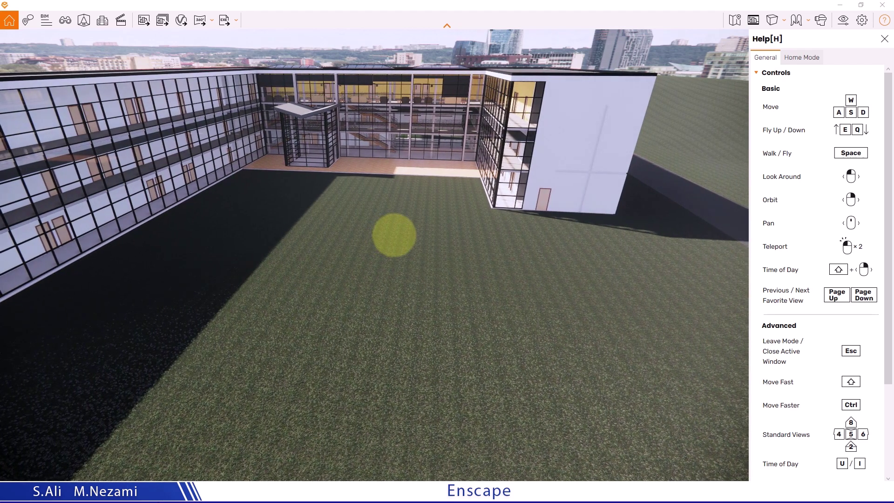
Step: Fly the camera up and down in front of the courtyard building
{"action": "key", "text": "e"}
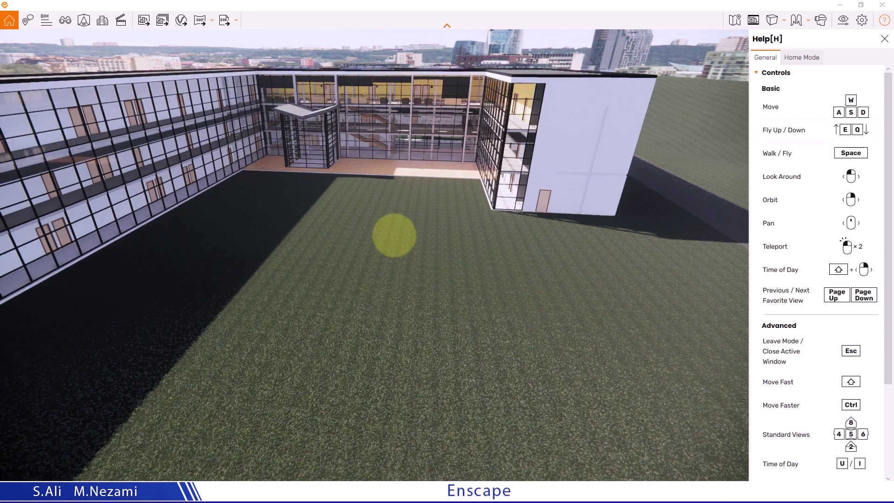
{"action": "key", "text": "q"}
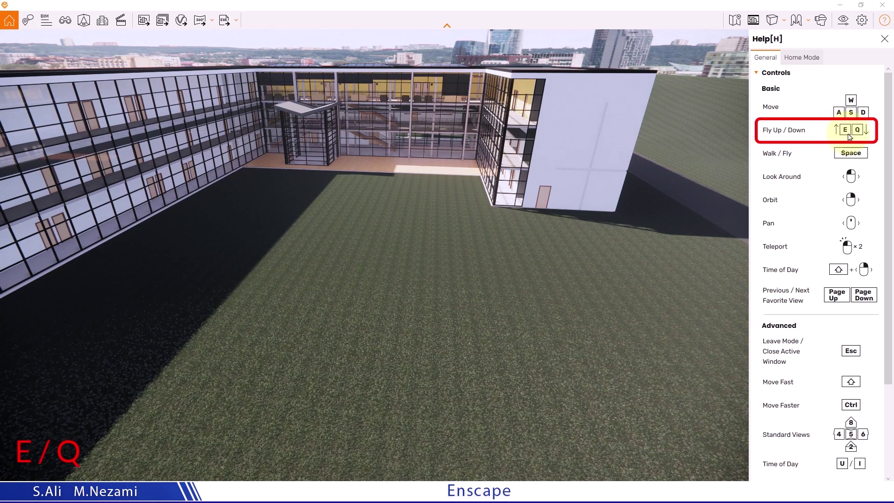
{"action": "key", "text": "e"}
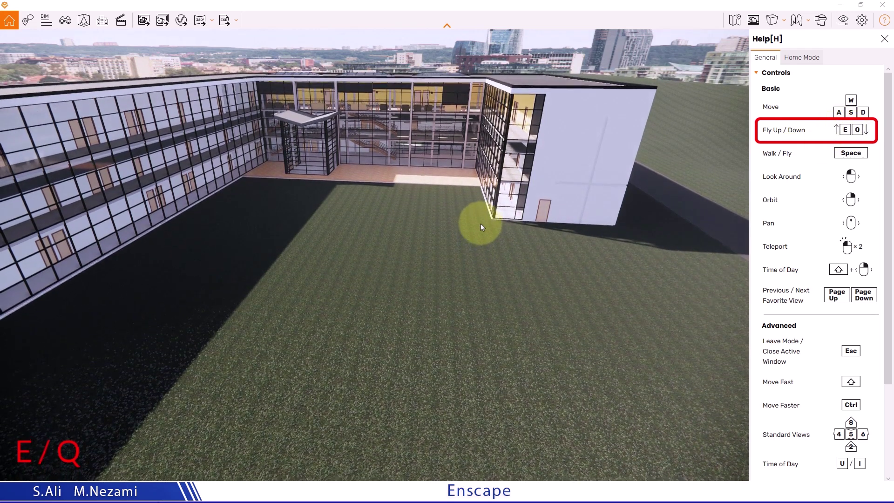
{"action": "key", "text": "e"}
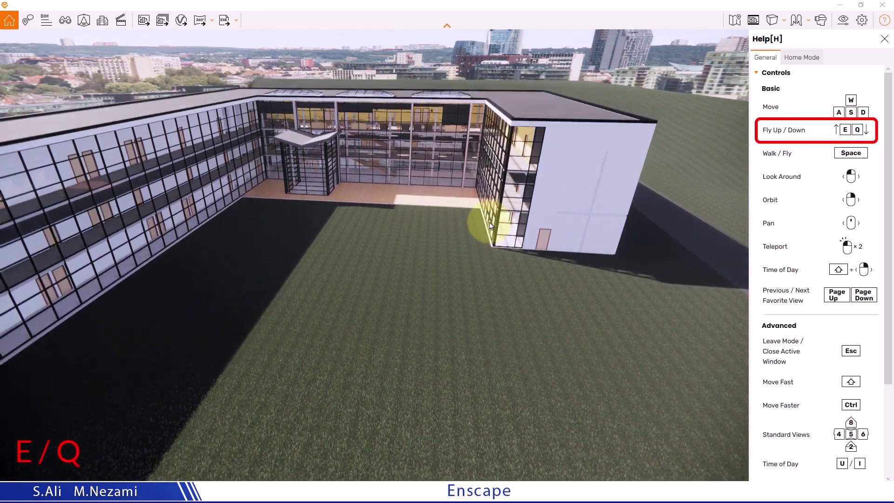
{"action": "key", "text": "q"}
{"action": "key", "text": "e"}
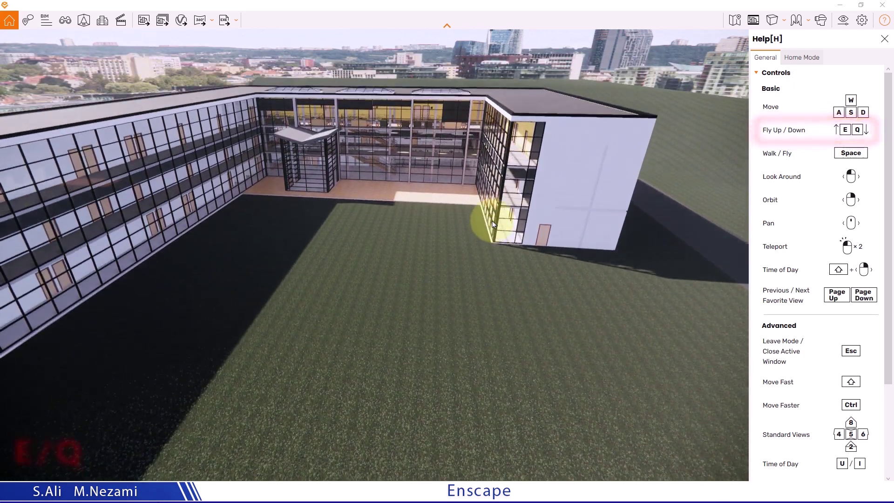
{"action": "key", "text": "q"}
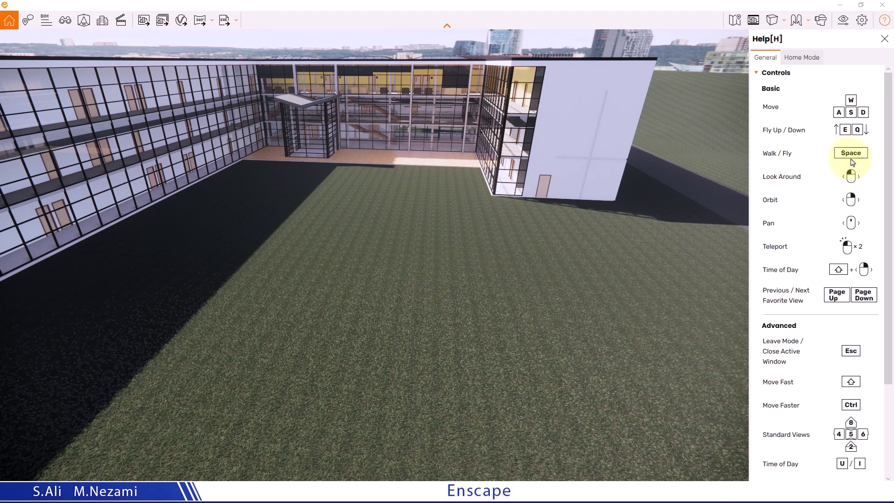
Step: Toggle between walk and fly mode, look around the courtyard and teleport to a spot on the lawn
{"action": "key", "text": "space"}
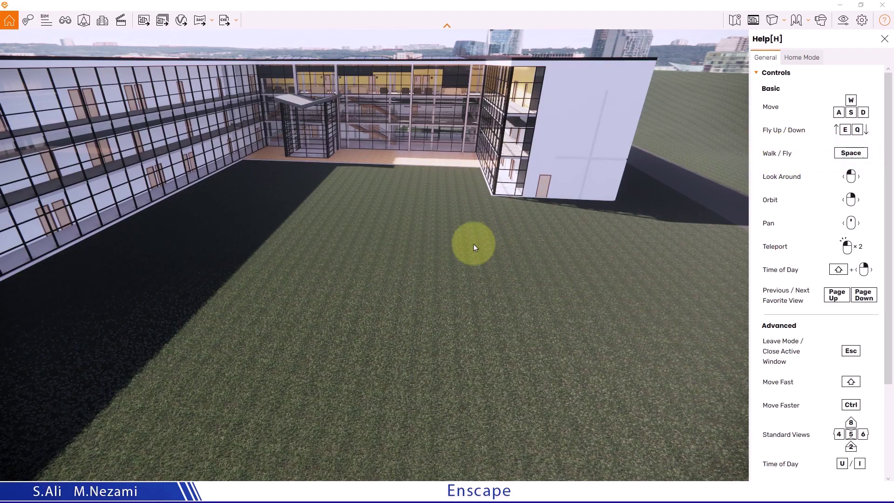
{"action": "left_click_drag", "start_coordinate": [474, 244], "coordinate": [471, 241]}
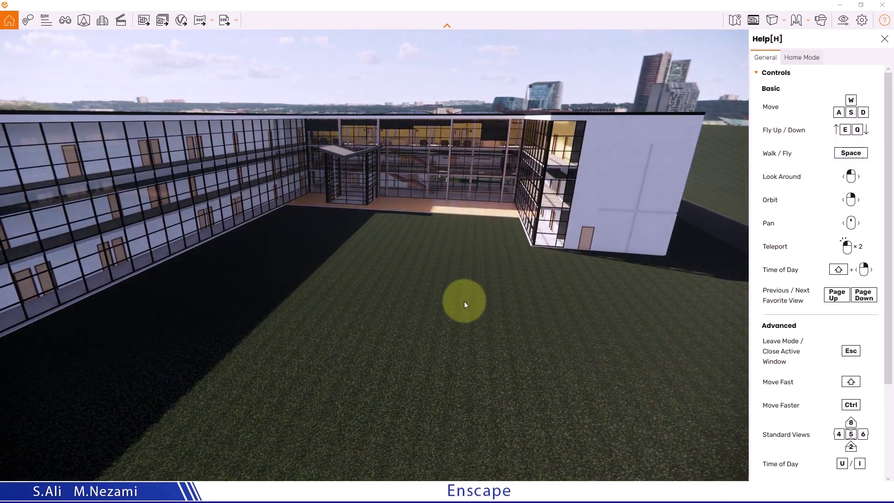
{"action": "double_click", "coordinate": [464, 301]}
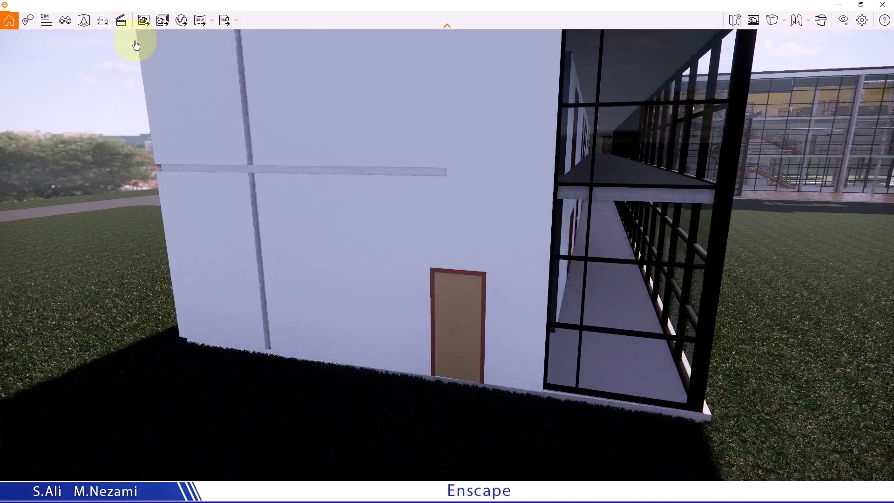
Step: Enter BIM mode and examine all properties of the door in the building's end wall
{"action": "left_click", "coordinate": [47, 21]}
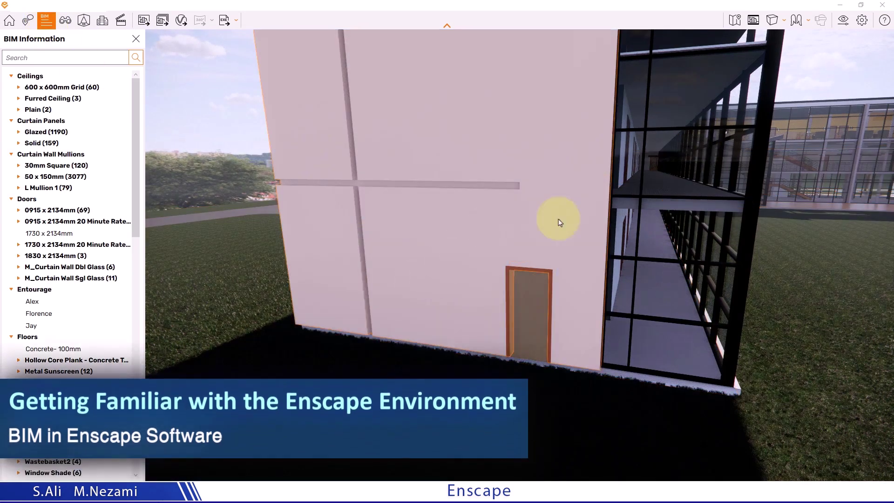
{"action": "left_click", "coordinate": [528, 306]}
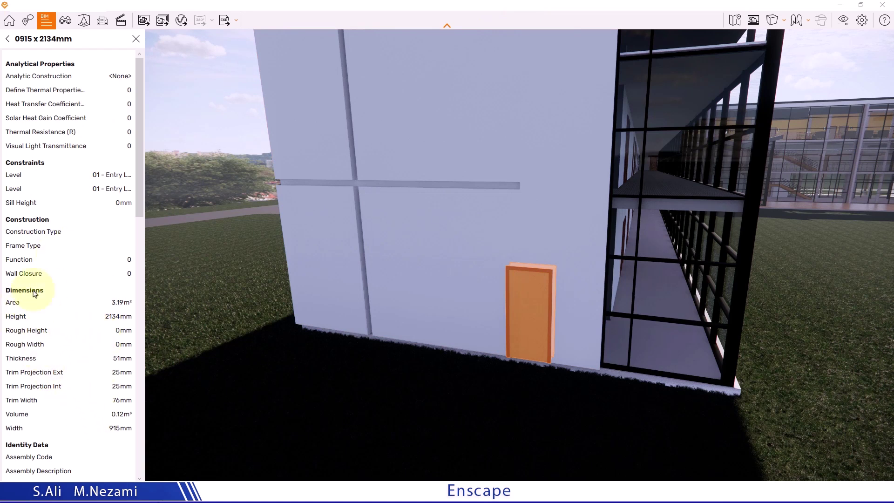
{"action": "scroll", "coordinate": [112, 364], "scroll_direction": "down", "scroll_amount": 10}
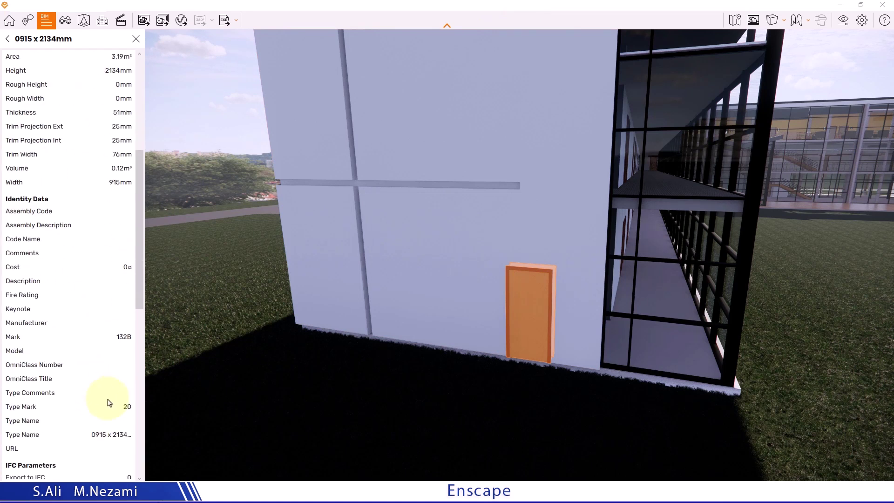
{"action": "scroll", "coordinate": [35, 294], "scroll_direction": "down", "scroll_amount": 5}
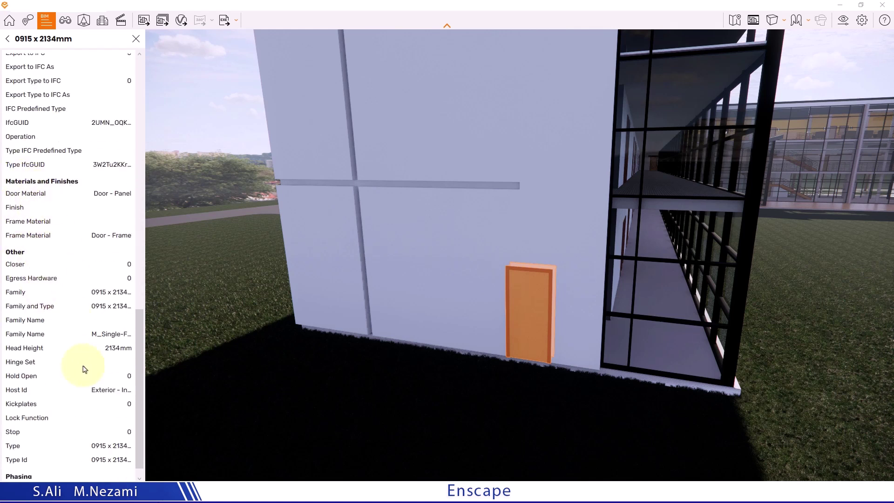
{"action": "scroll", "coordinate": [86, 372], "scroll_direction": "down", "scroll_amount": 1}
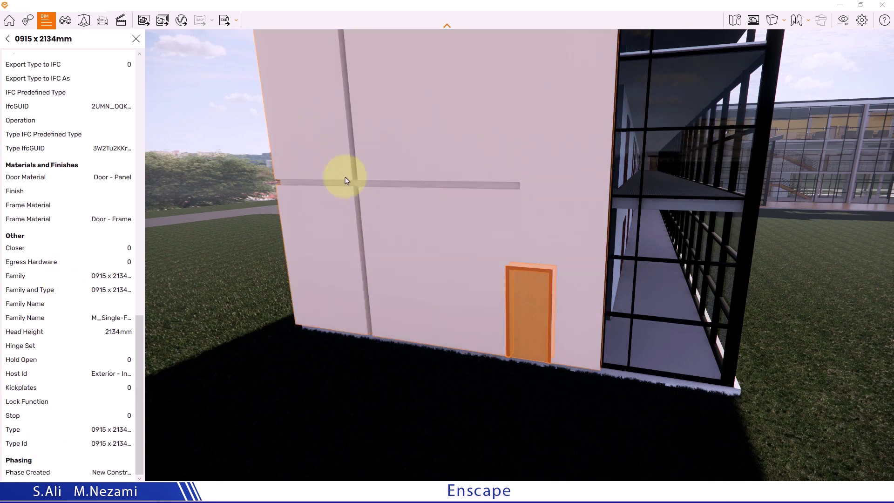
Step: Inspect the BIM properties of the exterior end wall, return to the element list and collapse the 0915 x 2134mm doors
{"action": "left_click", "coordinate": [330, 176]}
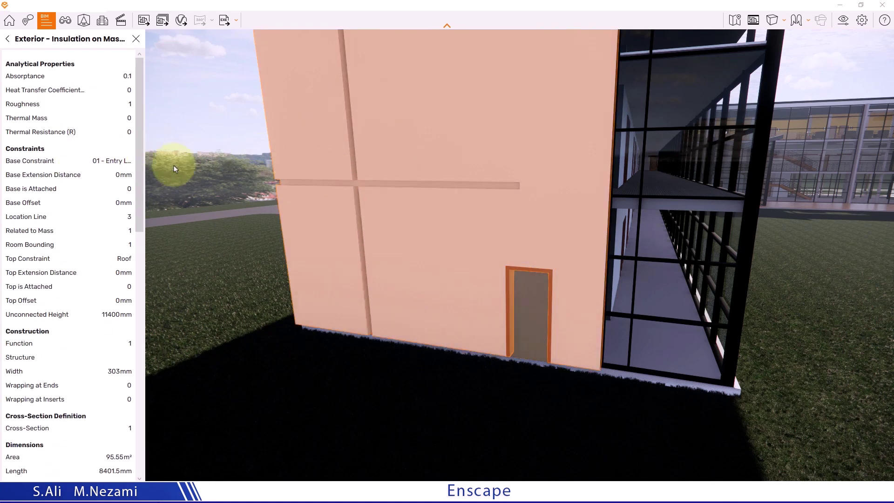
{"action": "left_click", "coordinate": [7, 40]}
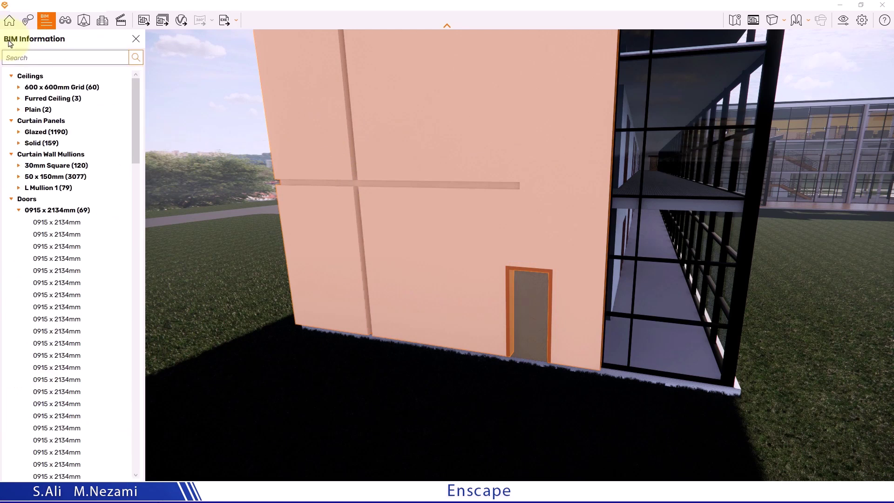
{"action": "left_click", "coordinate": [18, 211]}
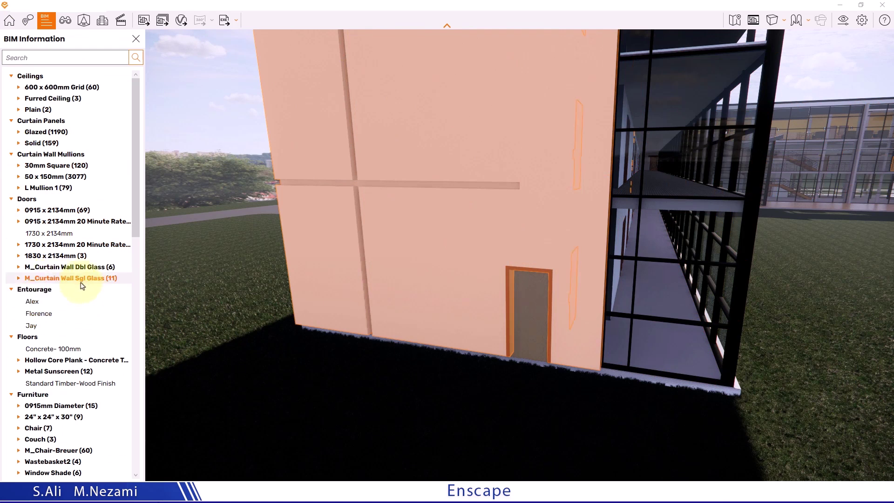
Step: Highlight all M_Curtain Wall Sgl Glass doors in the model and move inside the building to view them up close
{"action": "right_click_drag", "start_coordinate": [650, 192], "coordinate": [645, 193]}
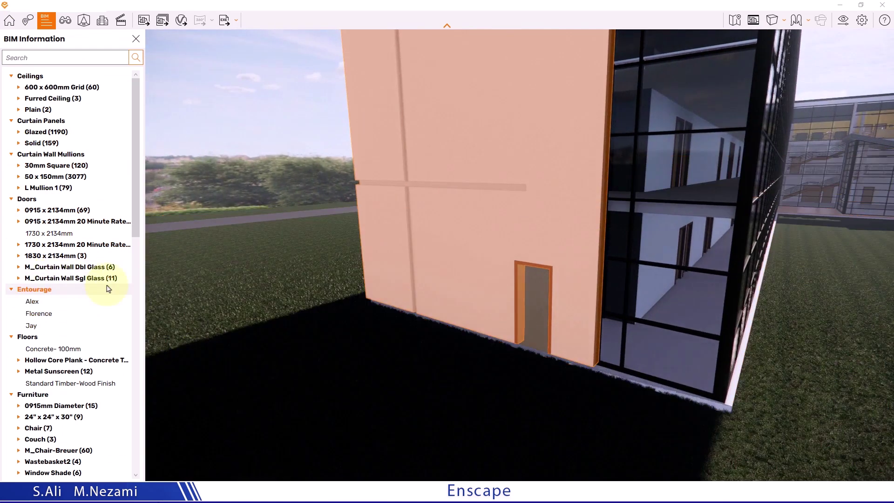
{"action": "left_click", "coordinate": [86, 279]}
{"action": "right_click_drag", "start_coordinate": [651, 153], "coordinate": [675, 168]}
{"action": "right_click_drag", "start_coordinate": [539, 188], "coordinate": [613, 189]}
{"action": "right_click_drag", "start_coordinate": [401, 229], "coordinate": [725, 215]}
{"action": "scroll", "coordinate": [724, 215], "scroll_direction": "up", "scroll_amount": 8}
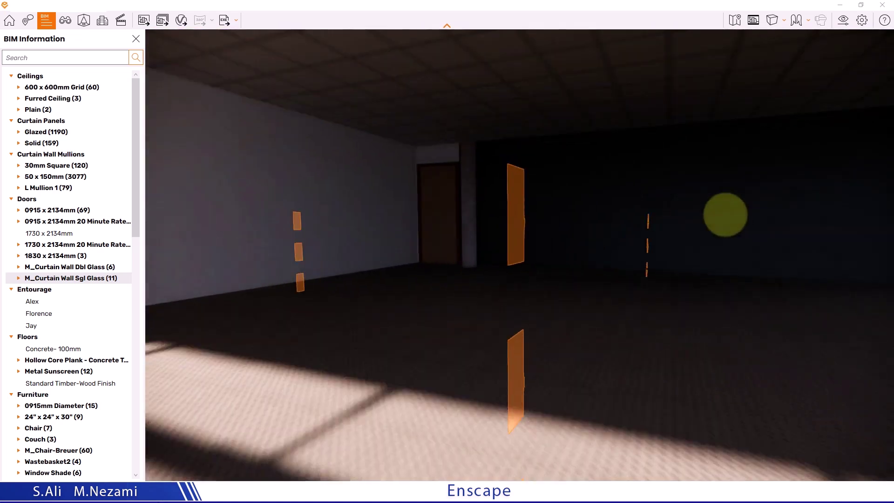
{"action": "scroll", "coordinate": [726, 214], "scroll_direction": "up", "scroll_amount": 8}
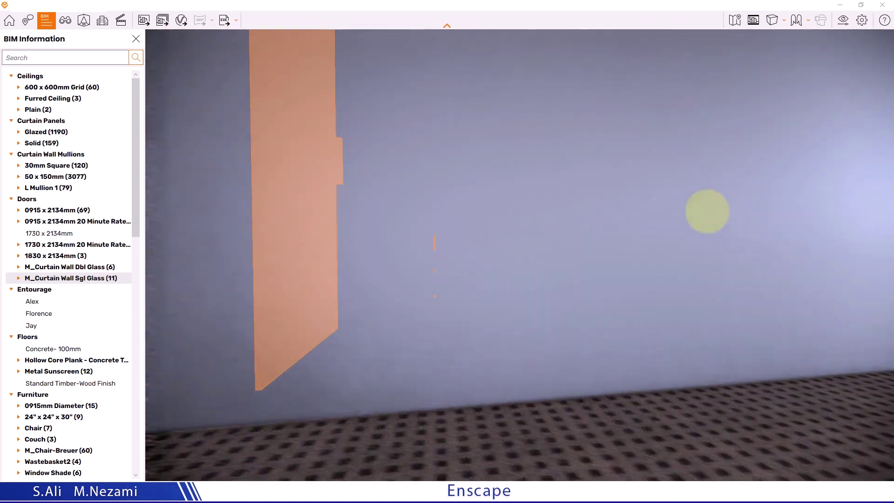
{"action": "scroll", "coordinate": [725, 214], "scroll_direction": "up", "scroll_amount": 6}
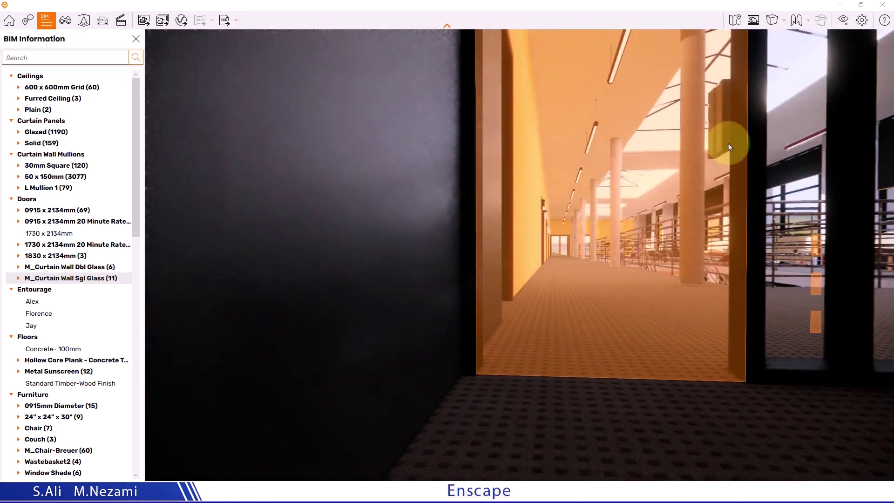
{"action": "right_click_drag", "start_coordinate": [695, 133], "coordinate": [652, 154]}
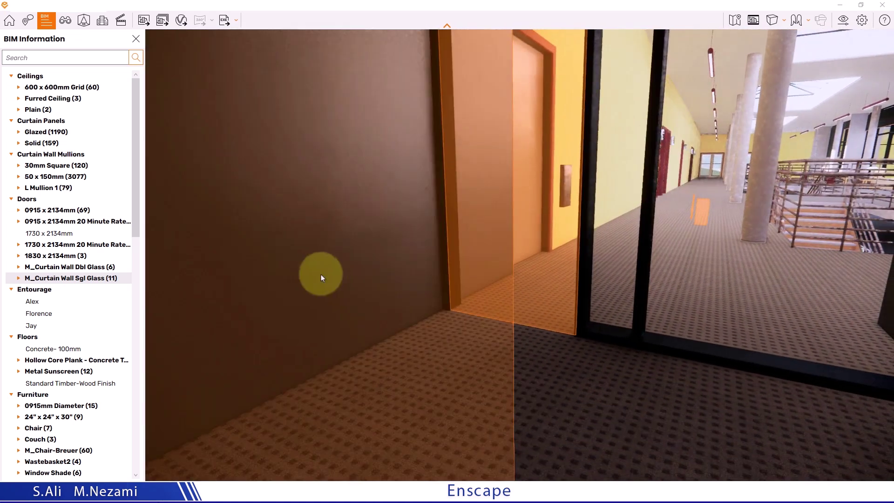
Step: Expand the M_Curtain Wall Sgl Glass group, inspect the first door's properties and return to the element list
{"action": "left_click", "coordinate": [21, 278]}
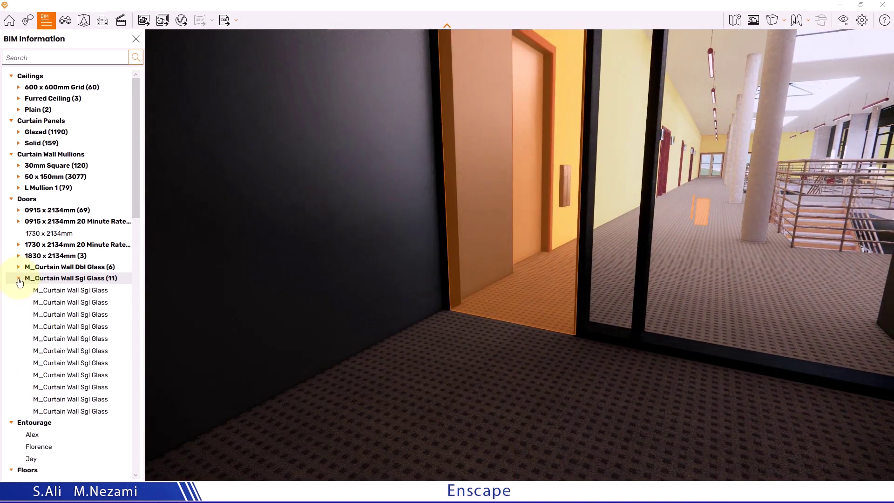
{"action": "left_click", "coordinate": [67, 292]}
{"action": "left_click_drag", "start_coordinate": [655, 262], "coordinate": [653, 261]}
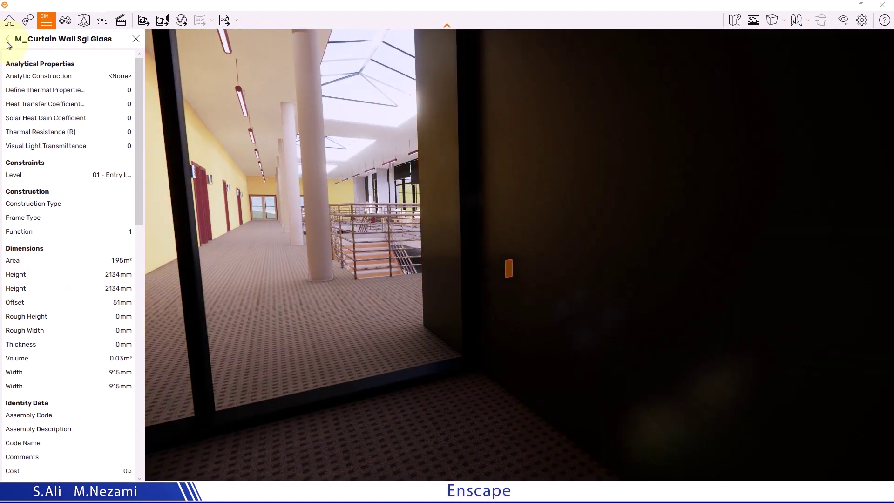
{"action": "left_click", "coordinate": [7, 41]}
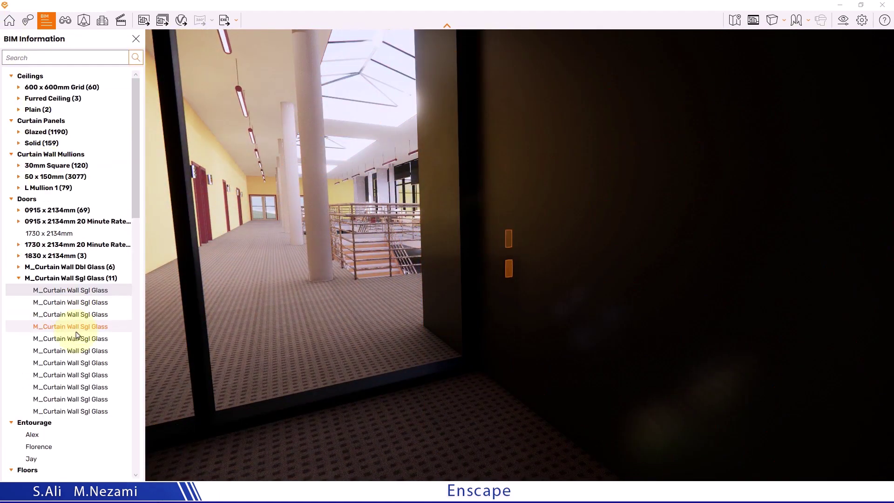
{"action": "mouse_move", "coordinate": [231, 343]}
{"action": "left_mouse_down"}
{"action": "mouse_move", "coordinate": [259, 340]}
{"action": "mouse_move", "coordinate": [219, 333]}
{"action": "left_mouse_up"}
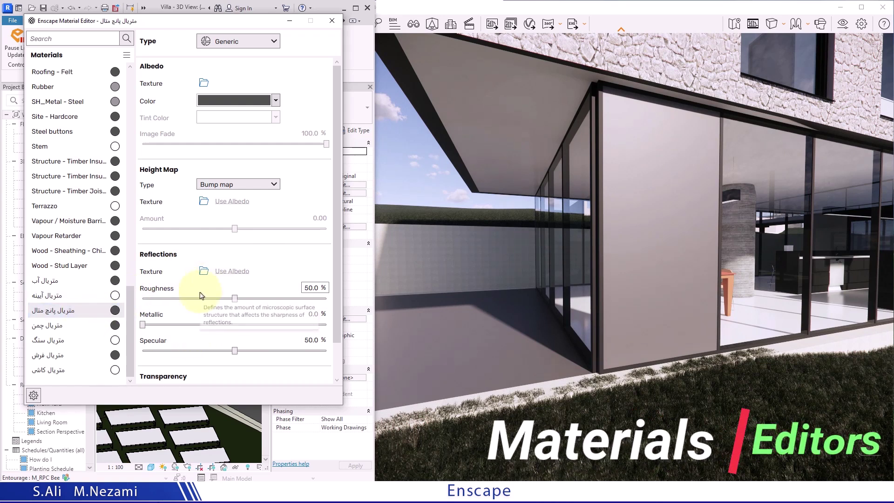
Step: Load "zebra pattern.png" as the Cutout transparency texture of the متریال پانچ متال material and view the patterned facade panel
{"action": "scroll", "coordinate": [208, 295], "scroll_direction": "down", "scroll_amount": 1}
{"action": "scroll", "coordinate": [205, 326], "scroll_direction": "down", "scroll_amount": 1}
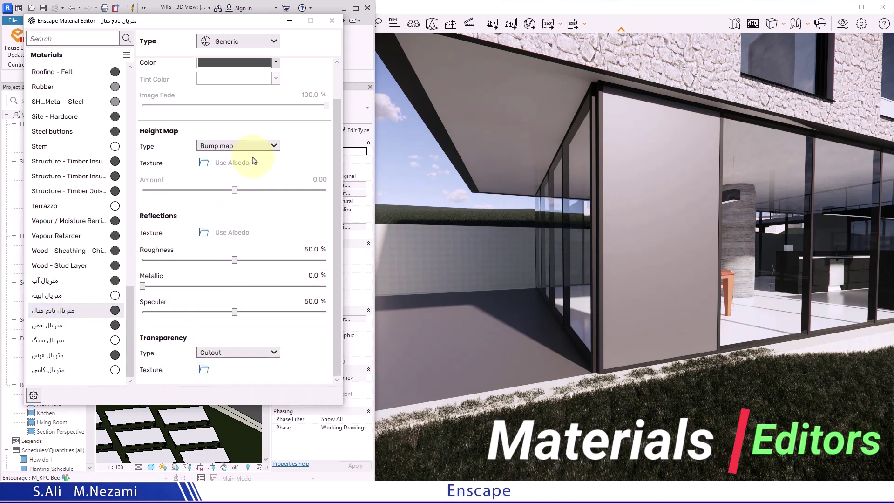
{"action": "left_click", "coordinate": [204, 370]}
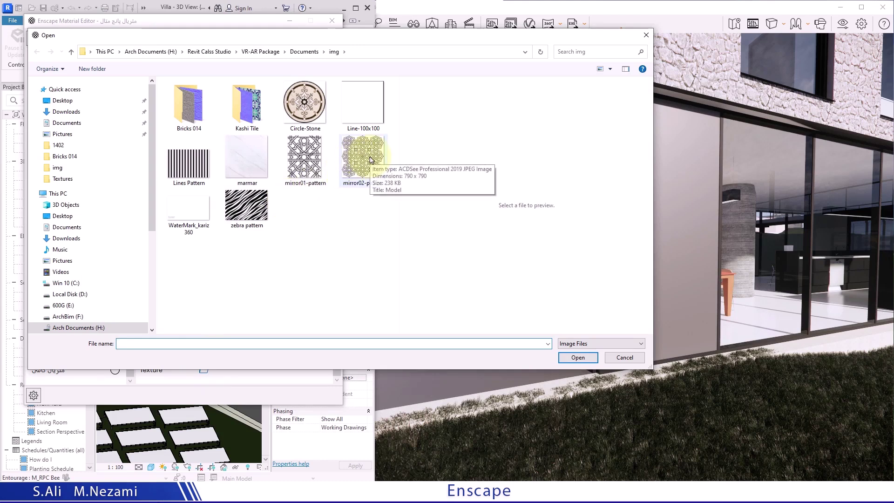
{"action": "left_click", "coordinate": [247, 205]}
{"action": "left_click", "coordinate": [578, 357]}
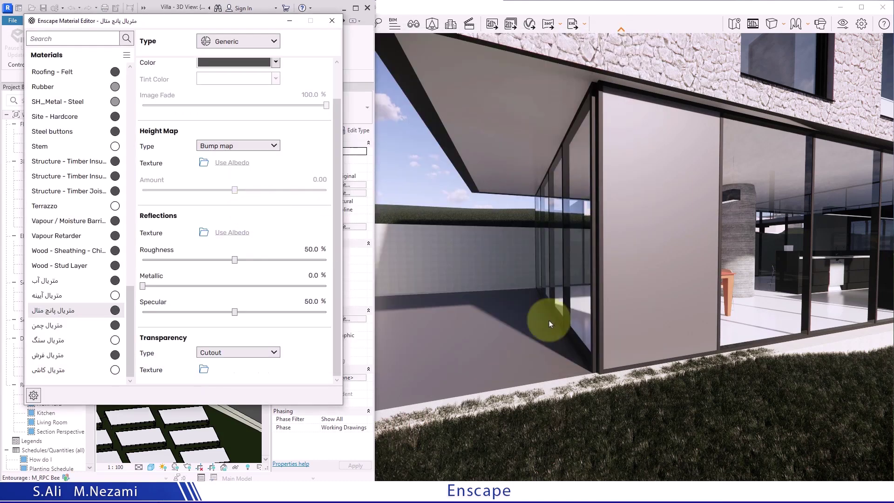
{"action": "left_click", "coordinate": [657, 257]}
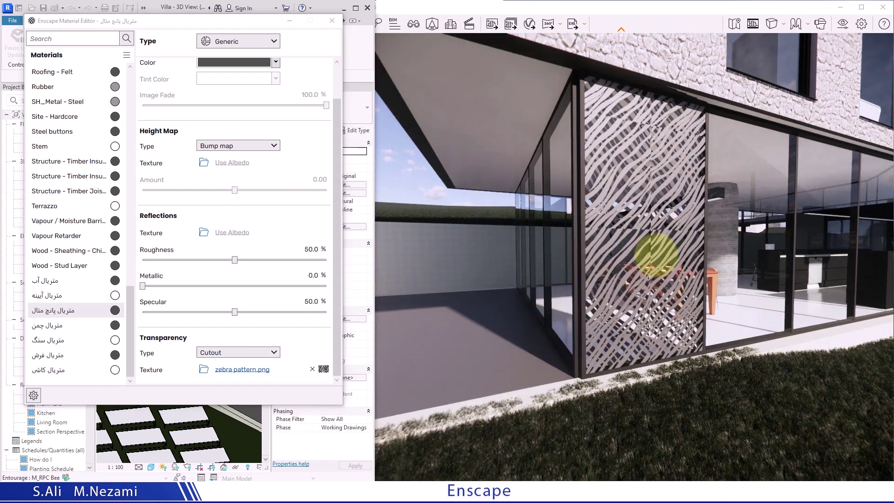
Step: Replace the facade panel's Cutout texture with the mirror02-pattern image and set its width and height to 2 m
{"action": "scroll", "coordinate": [657, 256], "scroll_direction": "up", "scroll_amount": 3}
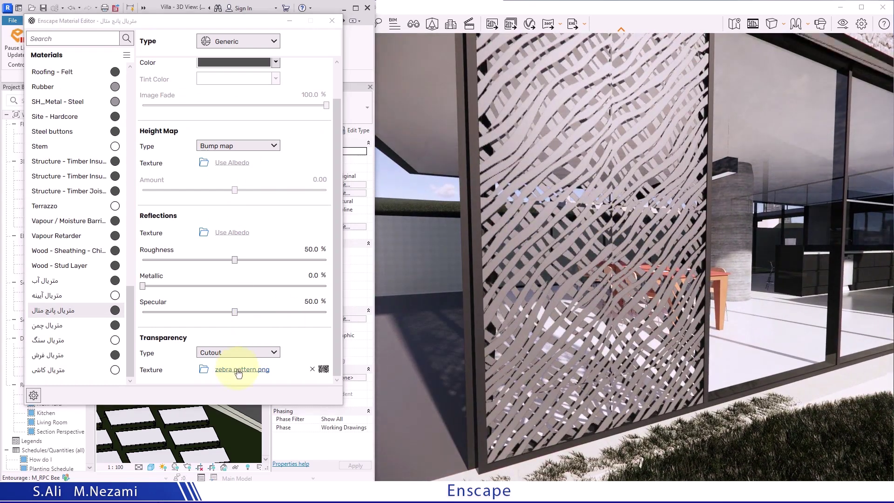
{"action": "left_click", "coordinate": [241, 370]}
{"action": "left_click", "coordinate": [328, 210]}
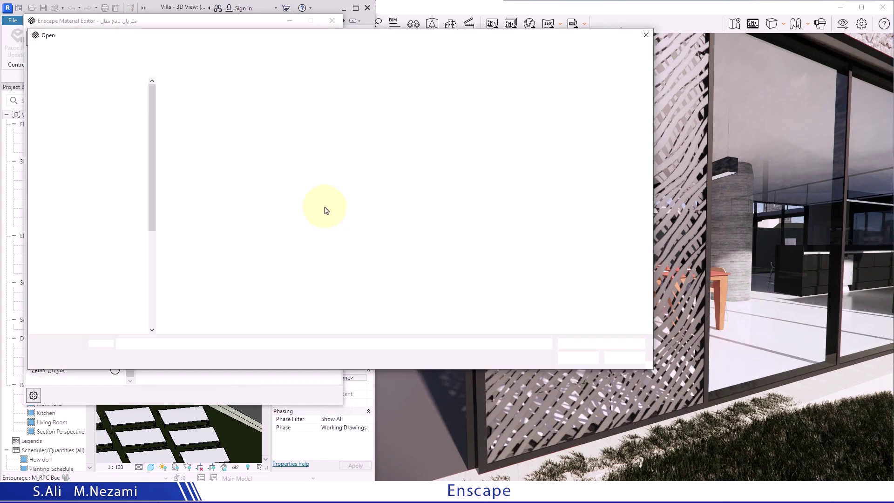
{"action": "double_click", "coordinate": [366, 164]}
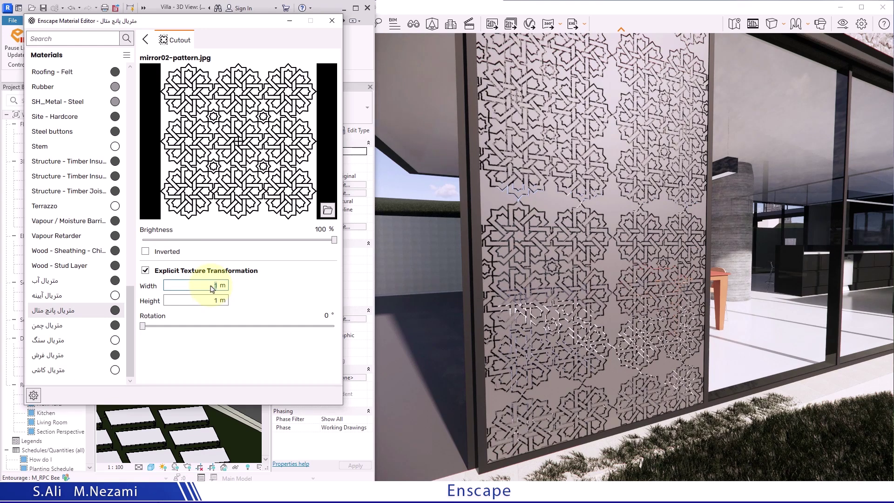
{"action": "key", "text": "Tab"}
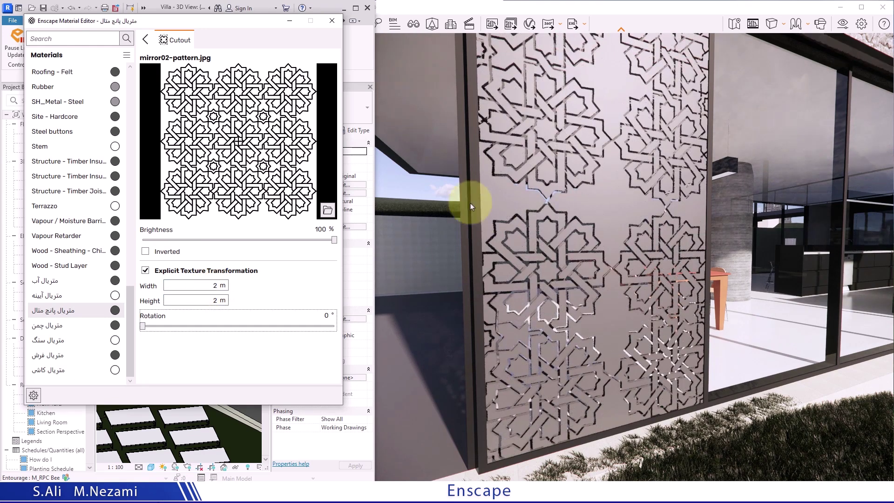
{"action": "left_click_drag", "start_coordinate": [568, 256], "coordinate": [594, 320]}
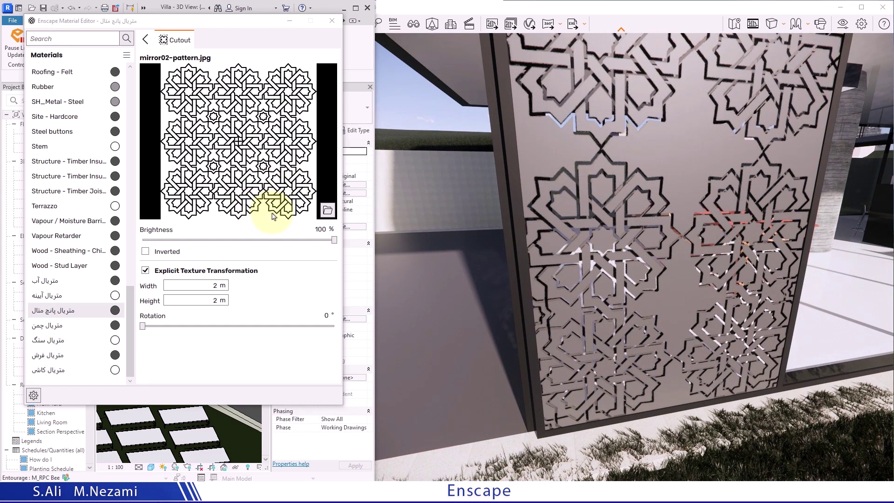
Step: Invert the mirror02-pattern cutout texture and view the perforated facade panel from several angles
{"action": "left_click", "coordinate": [145, 252]}
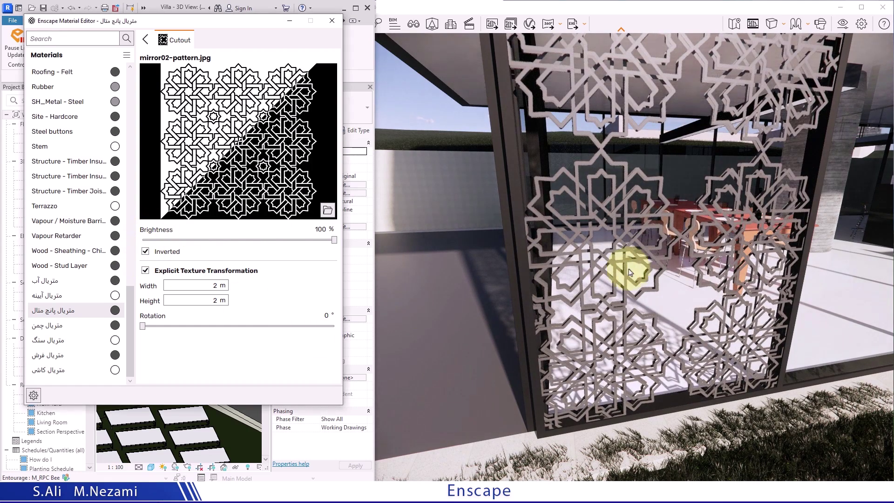
{"action": "right_click_drag", "start_coordinate": [629, 270], "coordinate": [662, 275]}
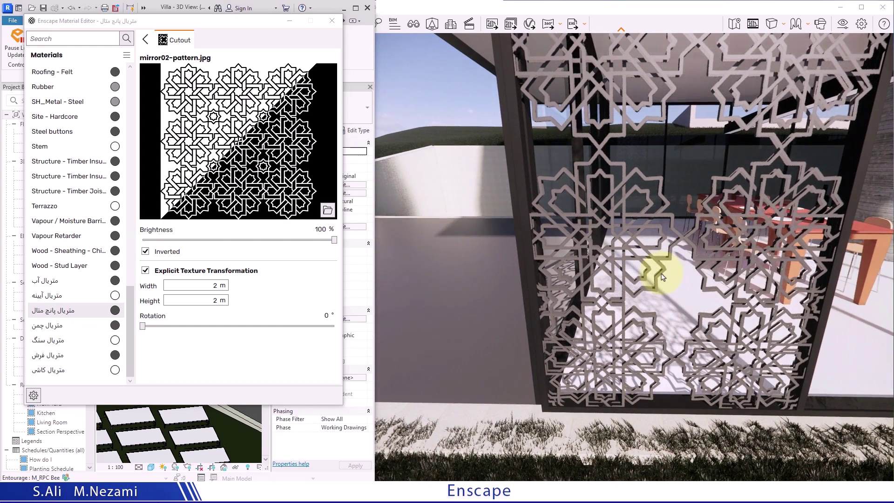
{"action": "left_click_drag", "start_coordinate": [663, 277], "coordinate": [606, 219]}
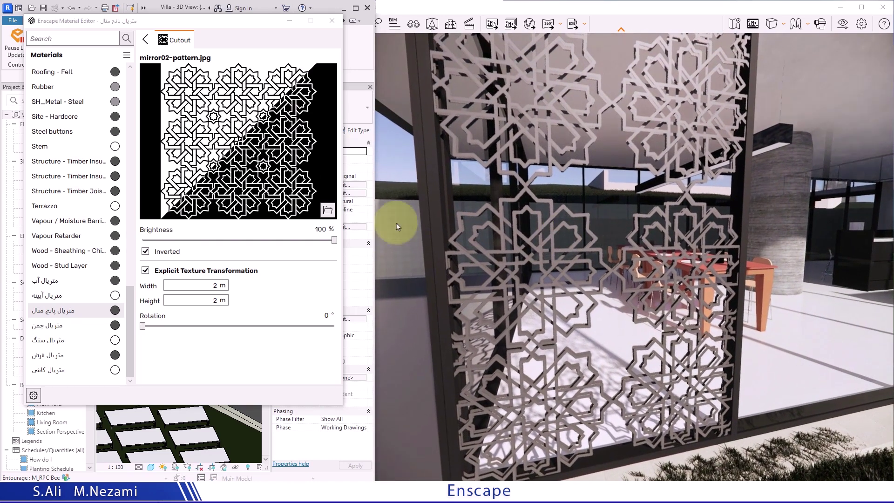
{"action": "left_click_drag", "start_coordinate": [542, 185], "coordinate": [299, 135]}
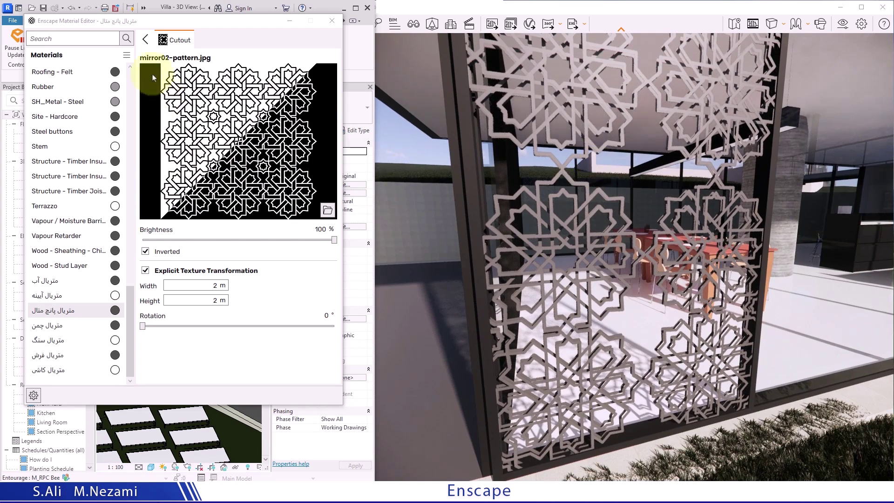
Step: Return to the facade panel material's main settings and set its Albedo color to black
{"action": "left_click", "coordinate": [145, 40]}
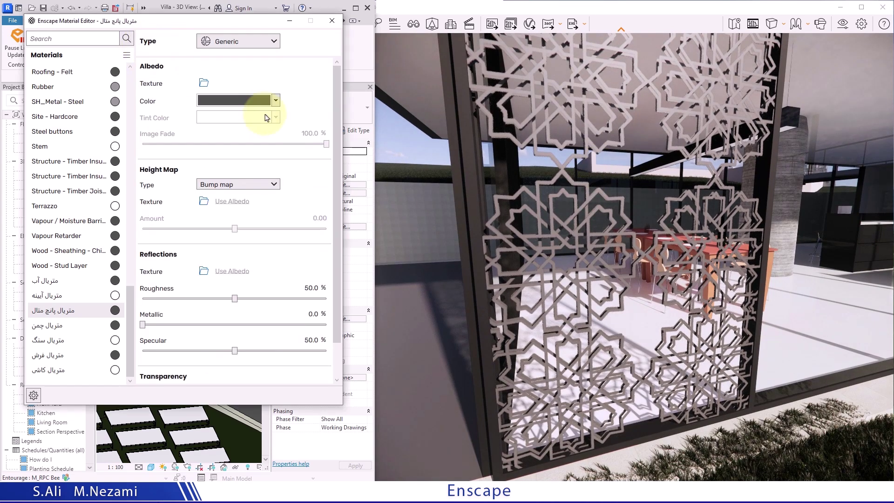
{"action": "left_click", "coordinate": [254, 102]}
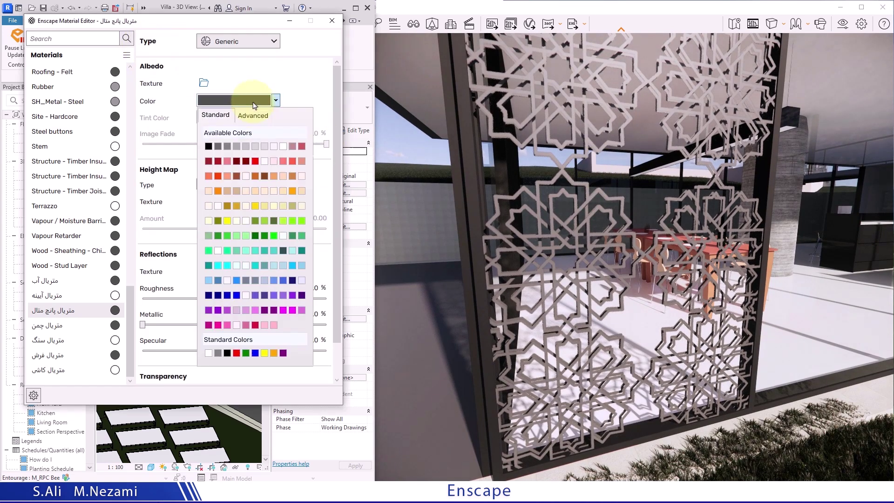
{"action": "left_click", "coordinate": [209, 146]}
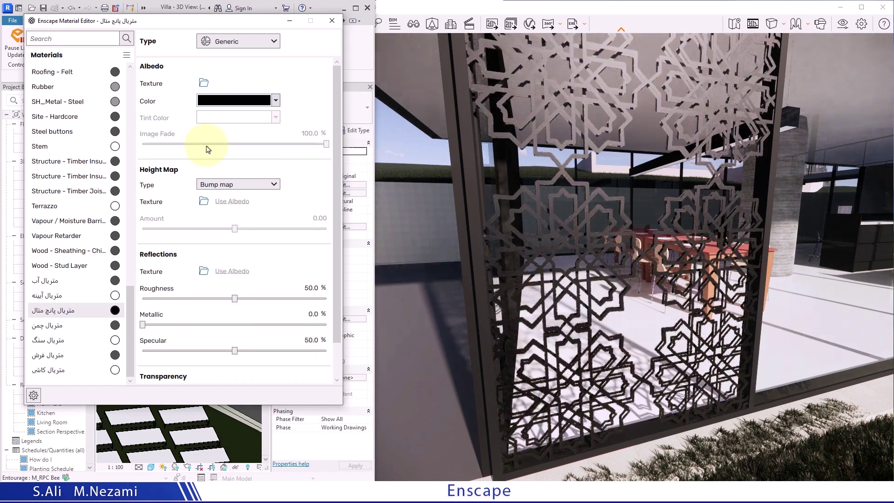
{"action": "left_click", "coordinate": [573, 156]}
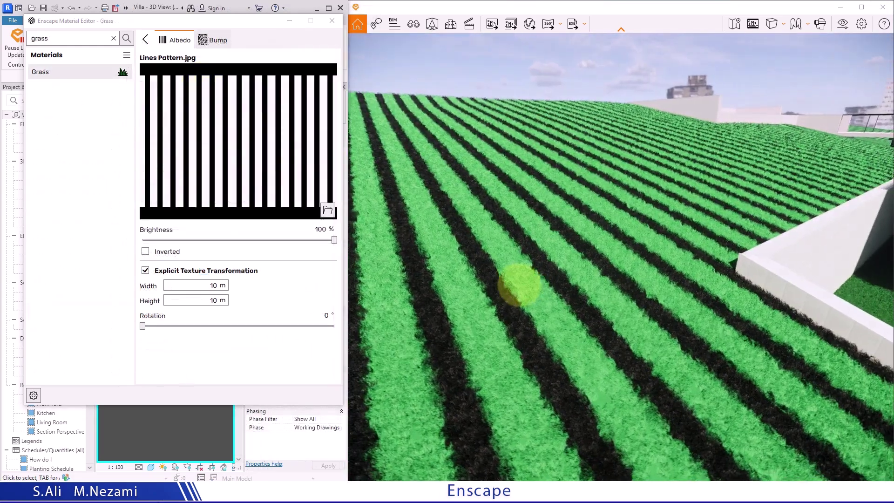
Step: View the striped lawn, return to the Grass material's main settings and change its Tint Color to a darker green
{"action": "right_click_drag", "start_coordinate": [519, 285], "coordinate": [479, 249]}
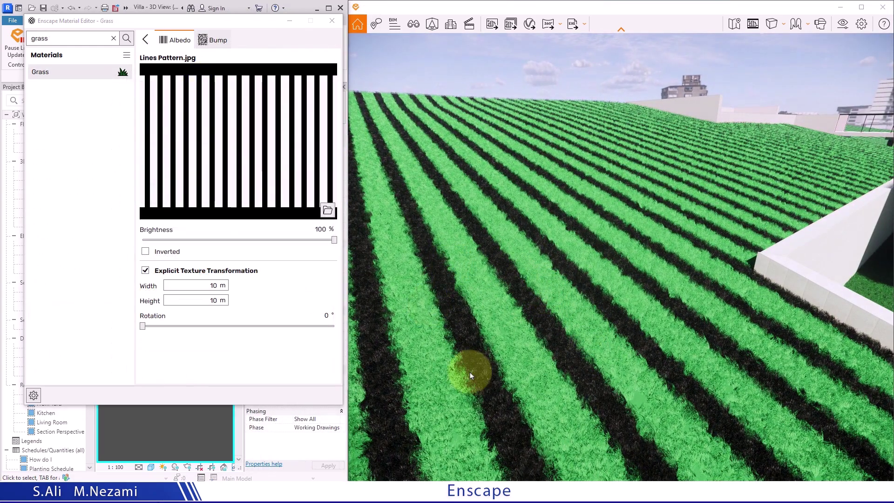
{"action": "left_click", "coordinate": [146, 40]}
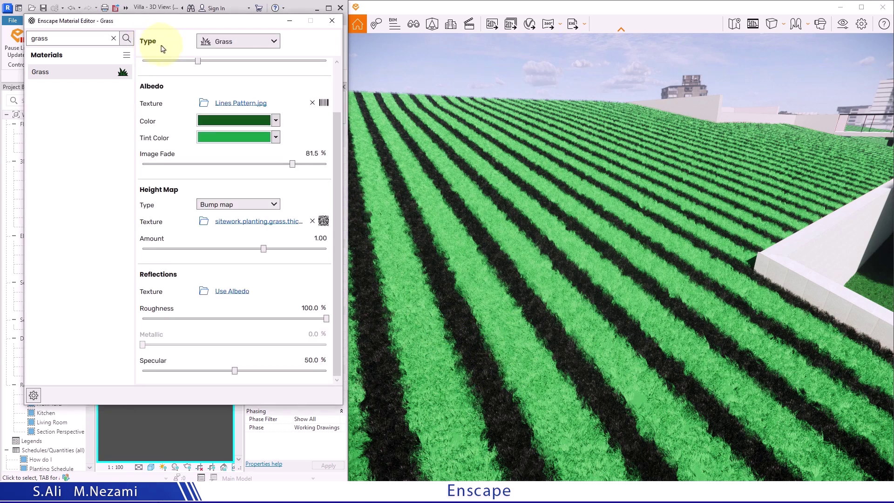
{"action": "left_click", "coordinate": [276, 137]}
{"action": "left_click", "coordinate": [268, 194]}
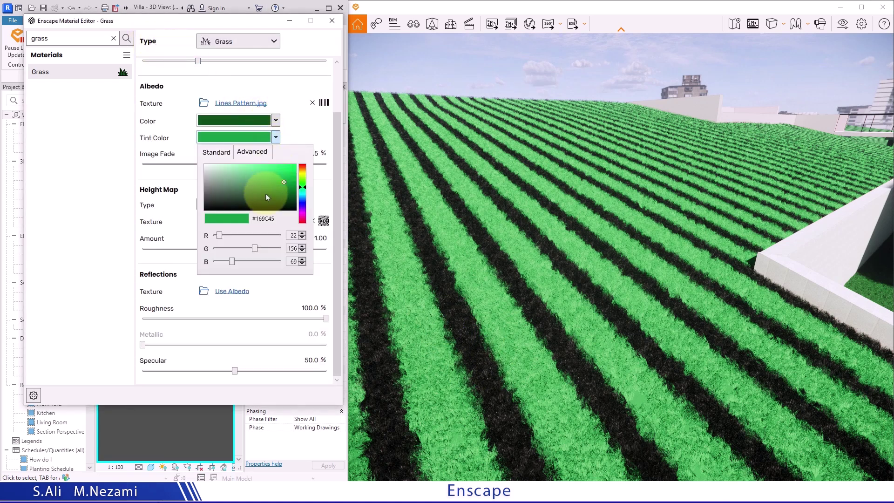
{"action": "left_click", "coordinate": [276, 137]}
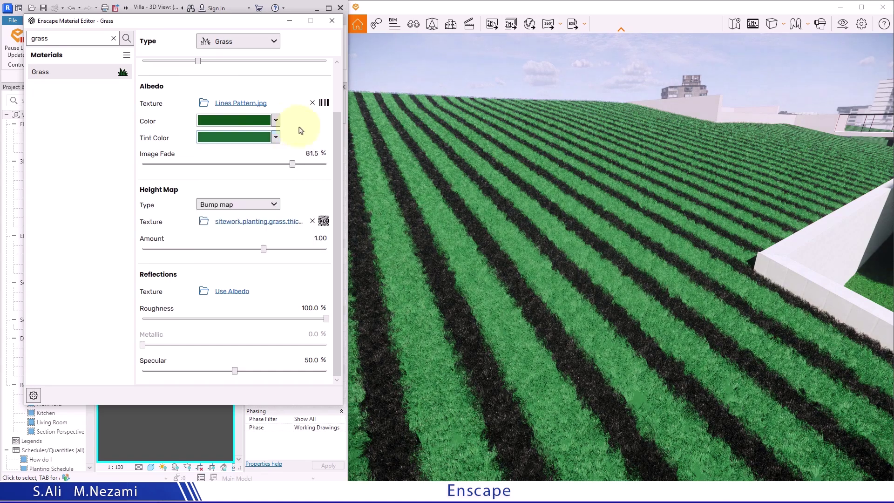
Step: Change the Grass material's Albedo color to bright green and set Image Fade to 37.2%
{"action": "left_click_drag", "start_coordinate": [303, 168], "coordinate": [307, 168]}
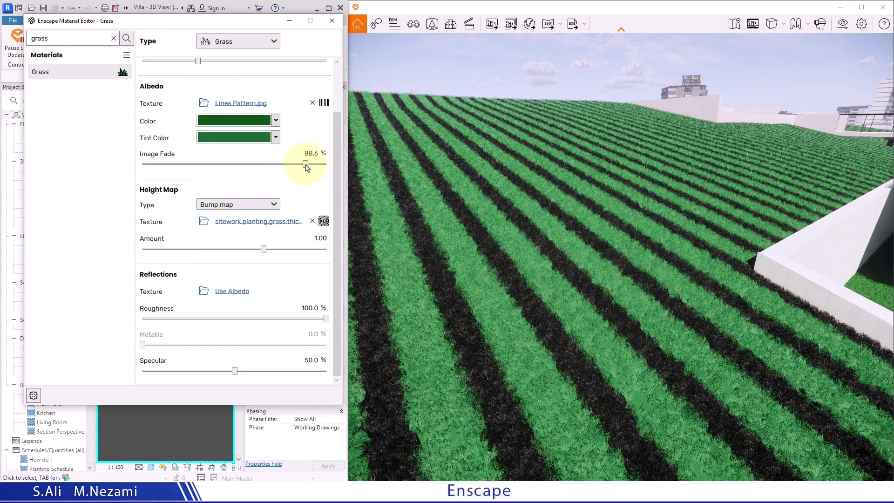
{"action": "left_click", "coordinate": [276, 121]}
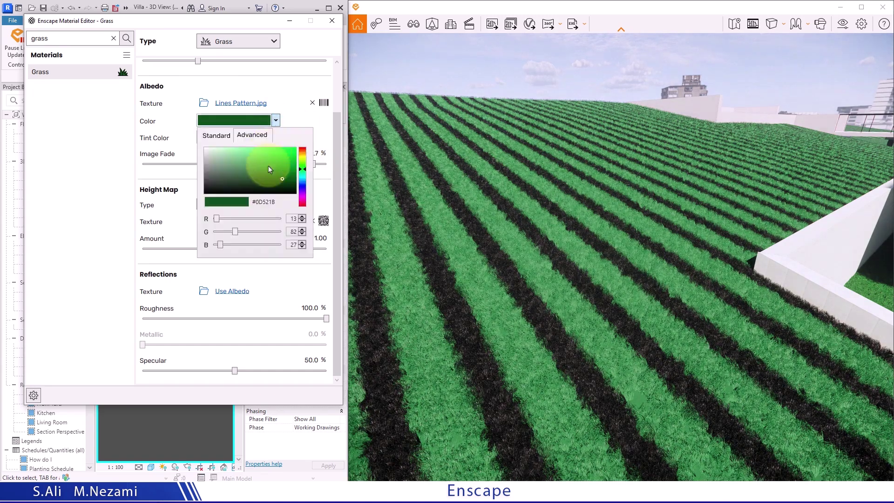
{"action": "mouse_move", "coordinate": [262, 171]}
{"action": "left_mouse_down"}
{"action": "mouse_move", "coordinate": [282, 153]}
{"action": "mouse_move", "coordinate": [297, 166]}
{"action": "mouse_move", "coordinate": [242, 175]}
{"action": "mouse_move", "coordinate": [206, 164]}
{"action": "left_mouse_up"}
{"action": "left_click", "coordinate": [309, 122]}
{"action": "mouse_move", "coordinate": [322, 105]}
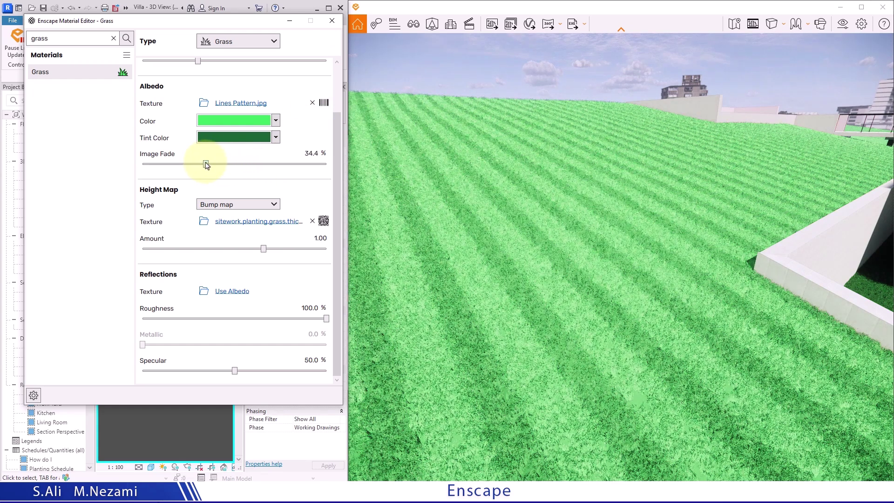
{"action": "mouse_move", "coordinate": [535, 243]}
{"action": "left_mouse_down"}
{"action": "mouse_move", "coordinate": [546, 241]}
{"action": "mouse_move", "coordinate": [535, 243]}
{"action": "left_mouse_up"}
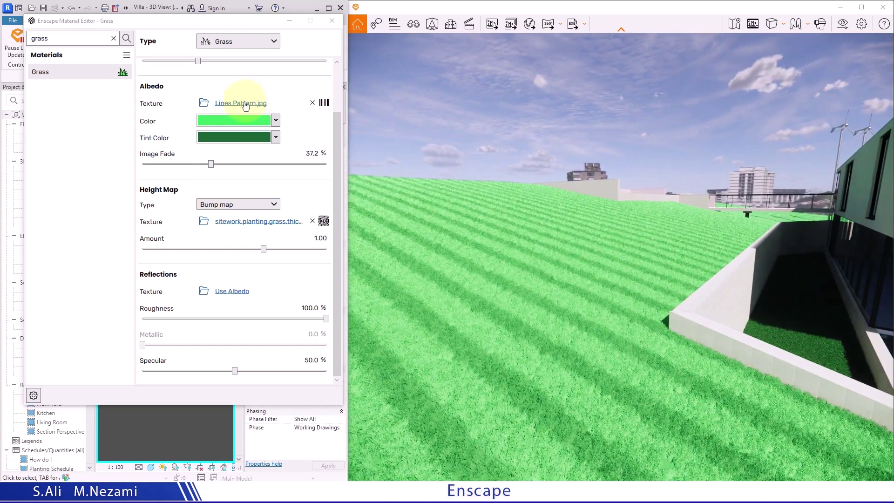
Step: Replace the Grass material's Albedo texture with "zebra pattern.png" and view the lawn
{"action": "left_click", "coordinate": [241, 103]}
{"action": "left_click", "coordinate": [328, 210]}
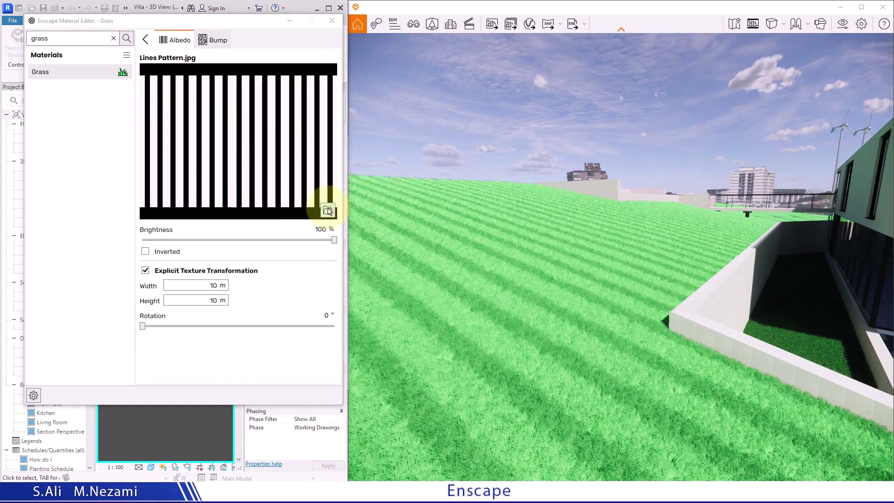
{"action": "left_click", "coordinate": [305, 228]}
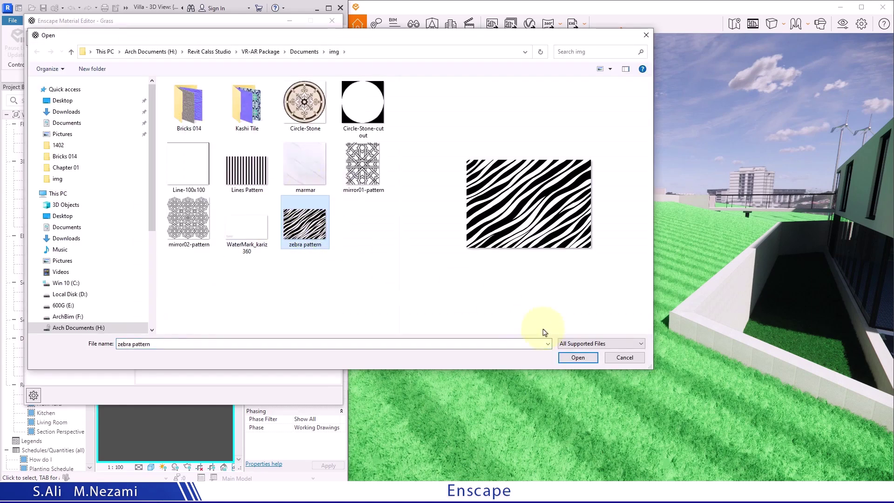
{"action": "left_click", "coordinate": [578, 358]}
{"action": "scroll", "coordinate": [507, 324], "scroll_direction": "up", "scroll_amount": 3}
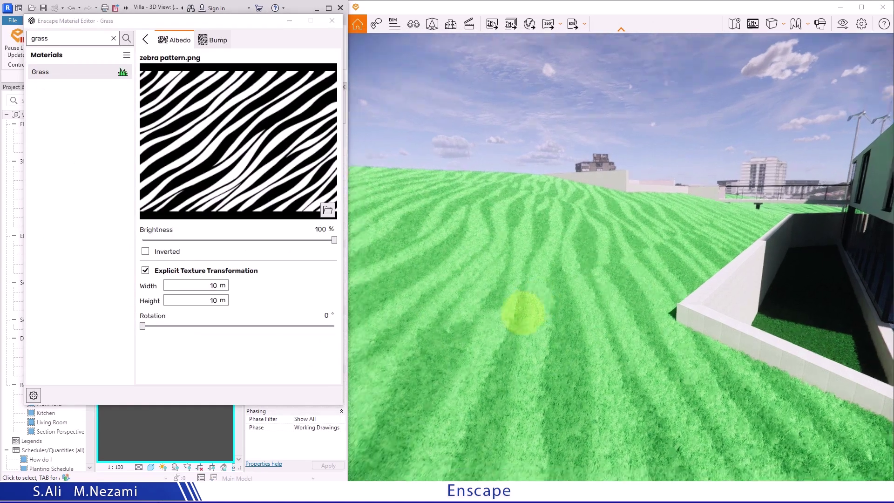
{"action": "right_click_drag", "start_coordinate": [524, 309], "coordinate": [564, 312]}
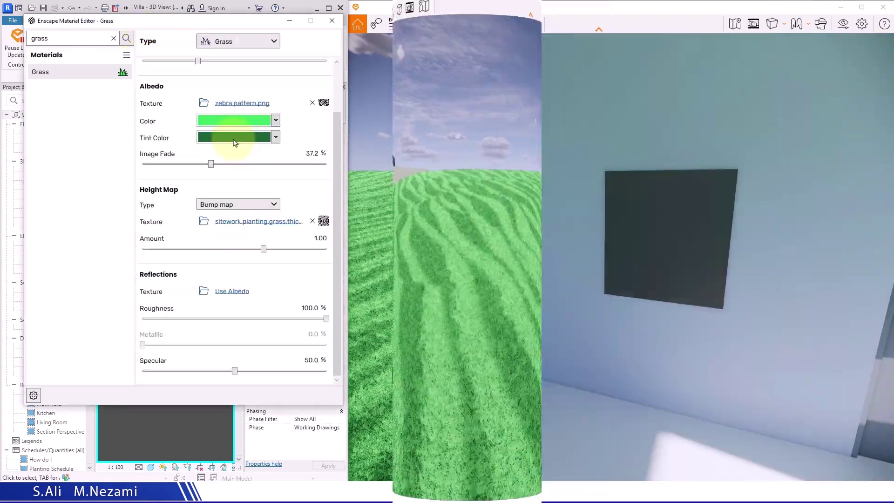
Step: Load Advertise07.mp4 as the Albedo texture of the ویدئو material and view the wall panel up close
{"action": "left_click", "coordinate": [314, 100]}
{"action": "left_click", "coordinate": [320, 139]}
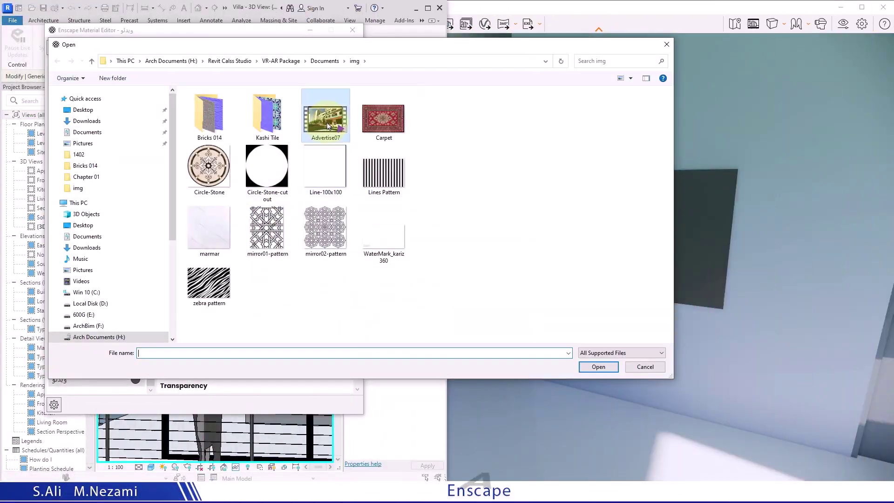
{"action": "left_click", "coordinate": [599, 367]}
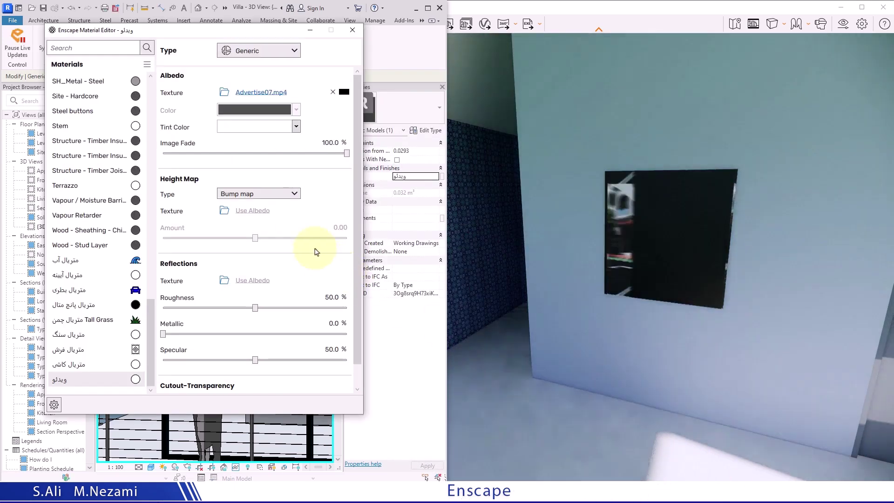
{"action": "right_click_drag", "start_coordinate": [647, 225], "coordinate": [640, 234]}
{"action": "key", "text": "w"}
{"action": "scroll", "coordinate": [647, 221], "scroll_direction": "up", "scroll_amount": 2}
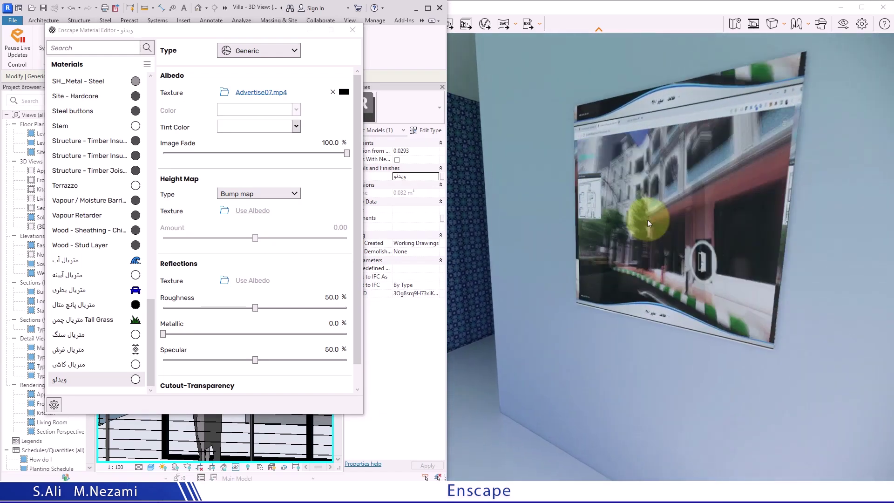
{"action": "mouse_move", "coordinate": [666, 212]}
{"action": "left_mouse_down"}
{"action": "mouse_move", "coordinate": [642, 210]}
{"action": "mouse_move", "coordinate": [667, 212]}
{"action": "left_mouse_up"}
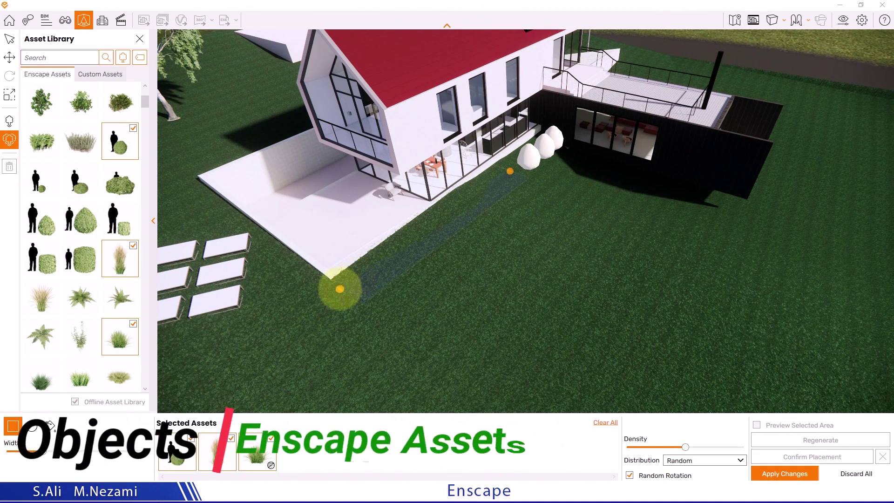
Step: Complete the multi-asset planting strip at the terrace's outer corner, with a reduced width and a higher density
{"action": "left_click", "coordinate": [340, 288]}
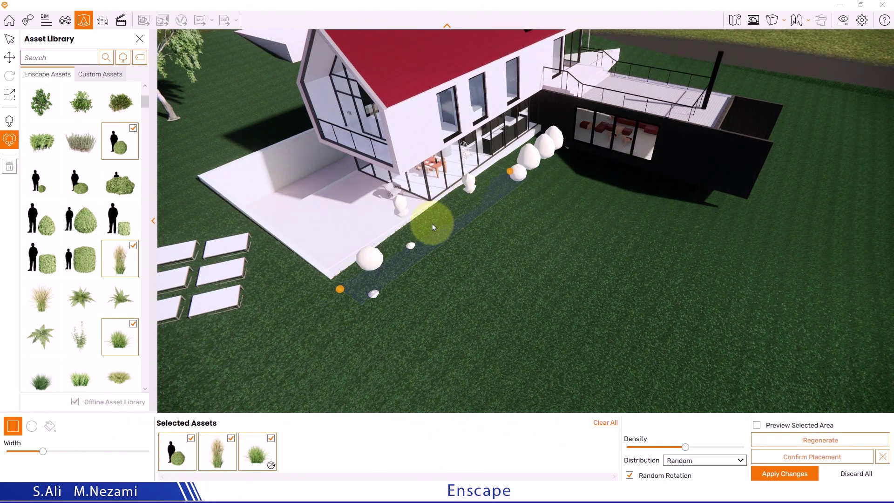
{"action": "right_click_drag", "start_coordinate": [433, 221], "coordinate": [433, 221]}
{"action": "scroll", "coordinate": [432, 222], "scroll_direction": "up", "scroll_amount": 5}
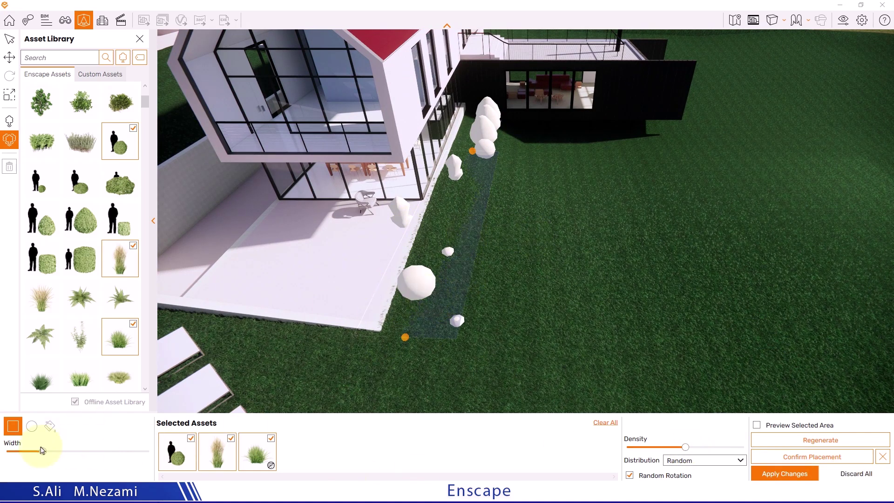
{"action": "left_click_drag", "start_coordinate": [35, 453], "coordinate": [33, 453]}
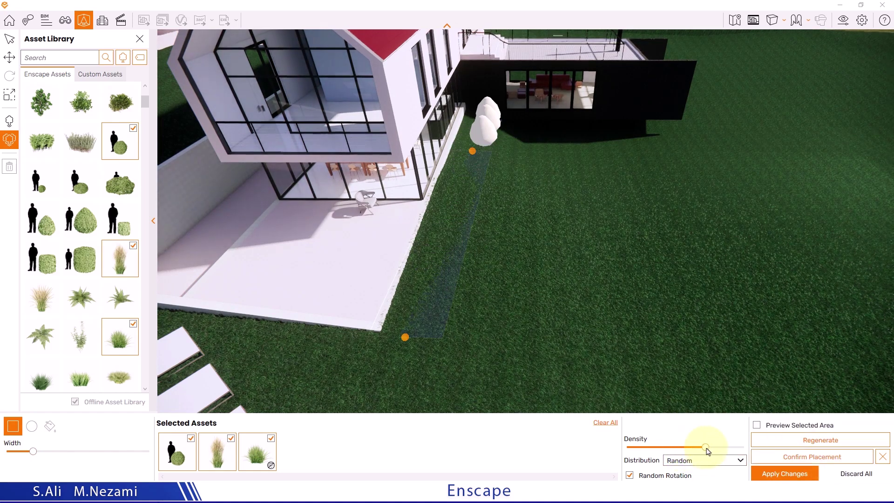
{"action": "left_click_drag", "start_coordinate": [706, 448], "coordinate": [724, 449]}
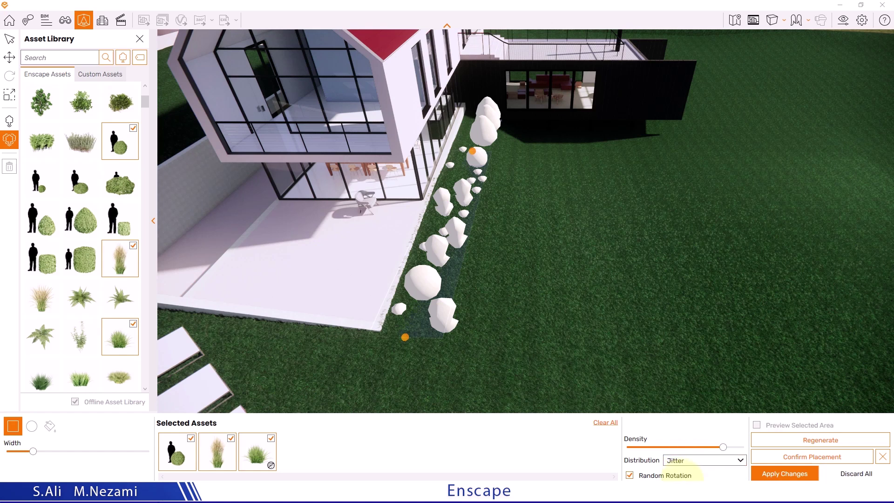
Step: Set the planting strip's distribution to Uniform with Random Rotation enabled, and preview the selected area
{"action": "double_click", "coordinate": [683, 475]}
{"action": "left_click", "coordinate": [690, 464]}
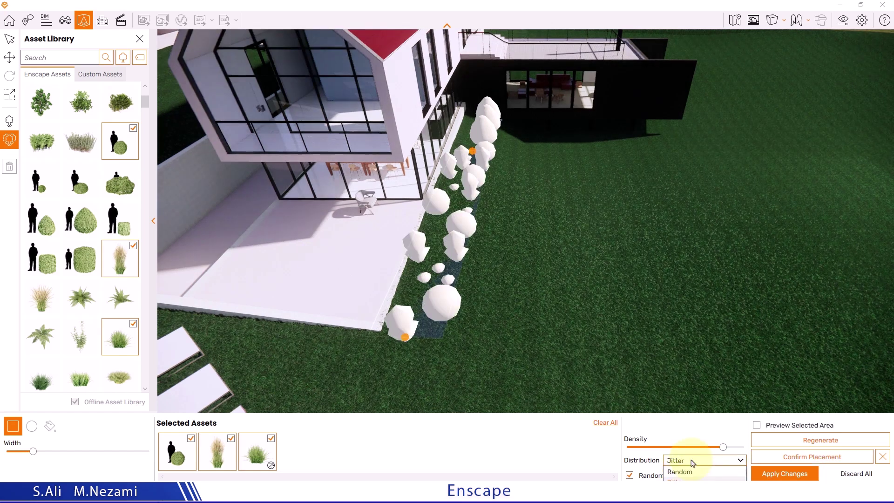
{"action": "left_click", "coordinate": [416, 334]}
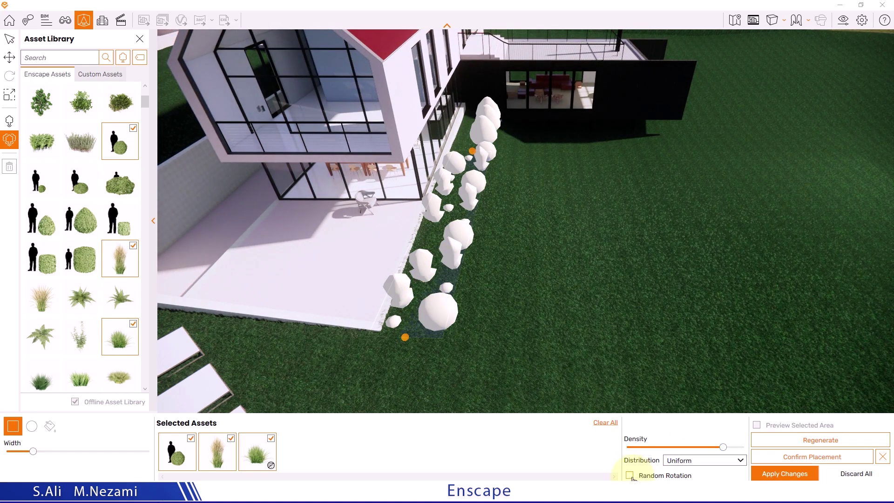
{"action": "left_click", "coordinate": [630, 476]}
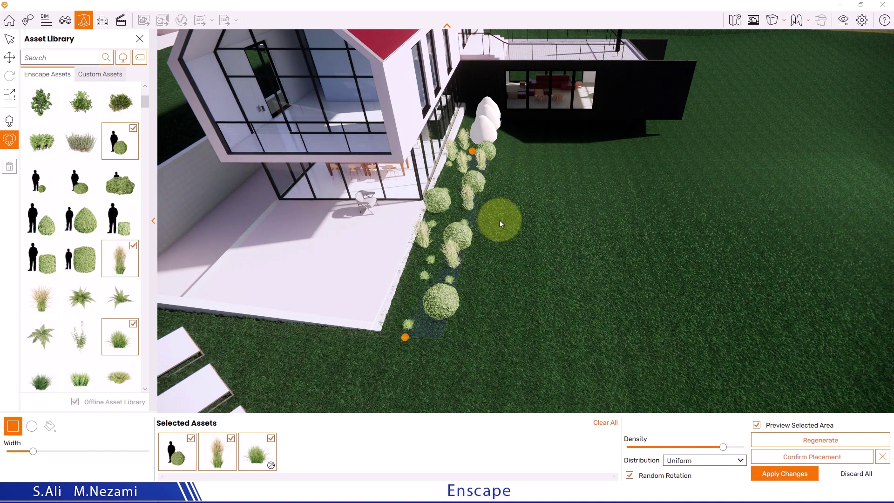
Step: Regenerate the planting strip's asset layout along the terrace several times to get a different arrangement
{"action": "right_click_drag", "start_coordinate": [469, 203], "coordinate": [468, 200]}
{"action": "scroll", "coordinate": [467, 200], "scroll_direction": "up", "scroll_amount": 4}
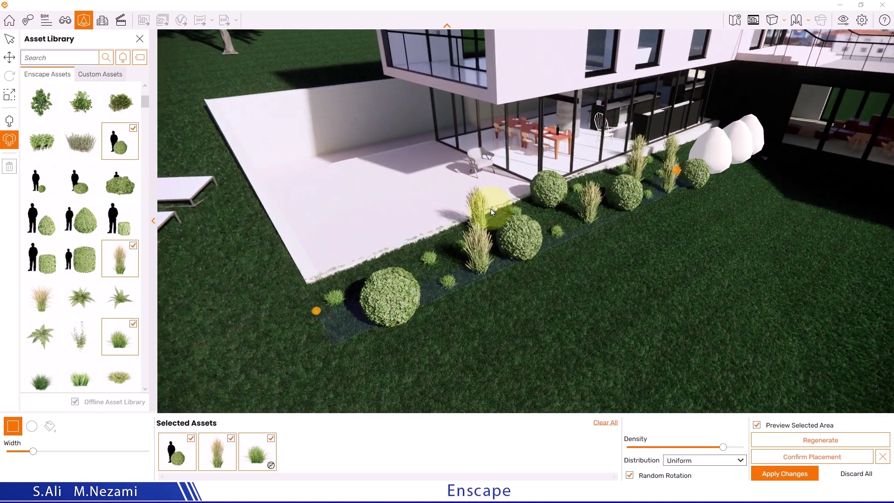
{"action": "right_click_drag", "start_coordinate": [533, 244], "coordinate": [540, 243]}
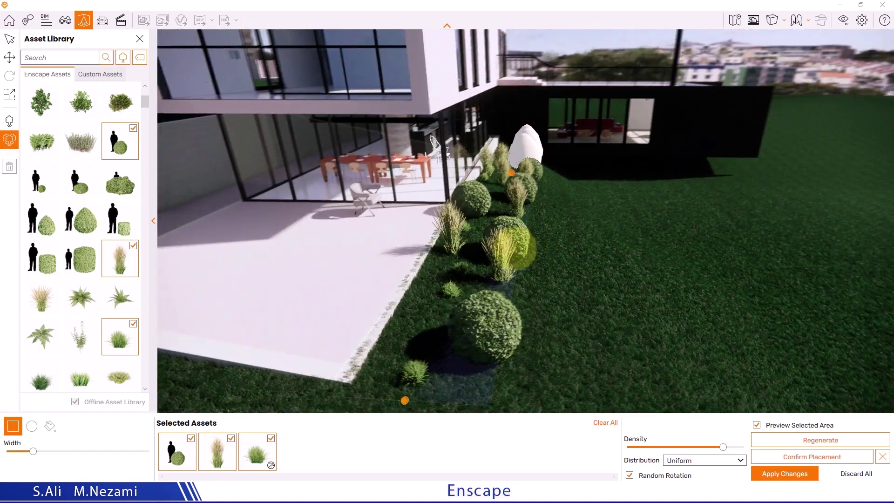
{"action": "right_click_drag", "start_coordinate": [515, 248], "coordinate": [529, 239]}
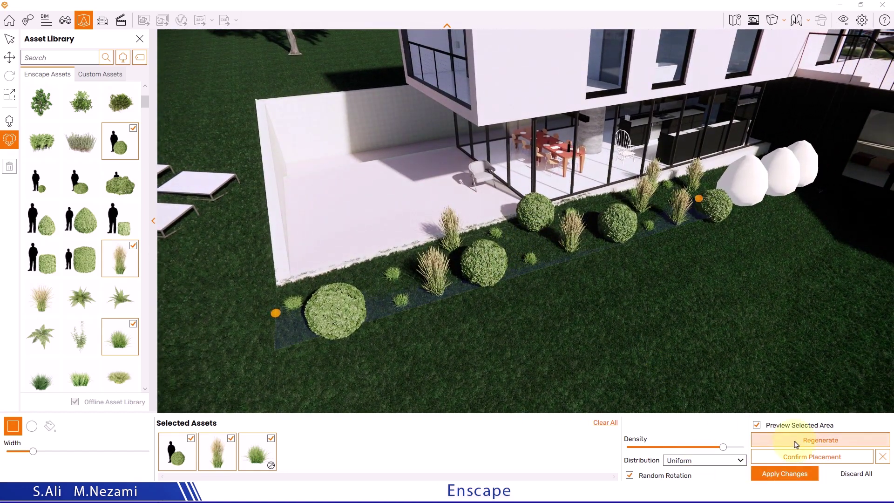
{"action": "left_click", "coordinate": [796, 444]}
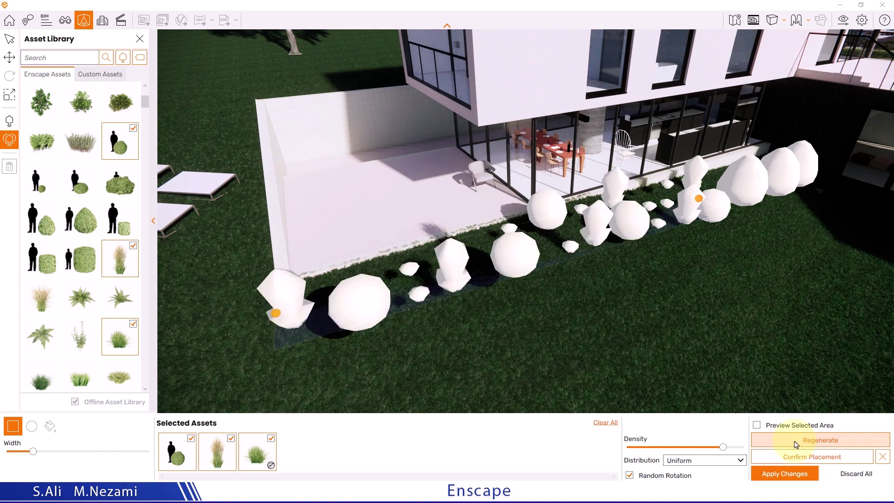
{"action": "left_click", "coordinate": [770, 440]}
{"action": "left_click", "coordinate": [773, 441]}
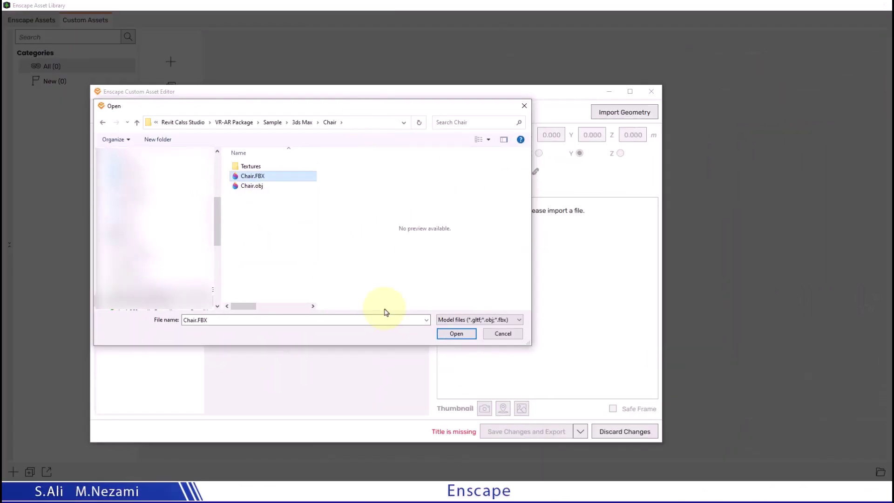
Step: Import Chair.FBX as the geometry of the new custom asset and orbit its preview
{"action": "left_click", "coordinate": [456, 335]}
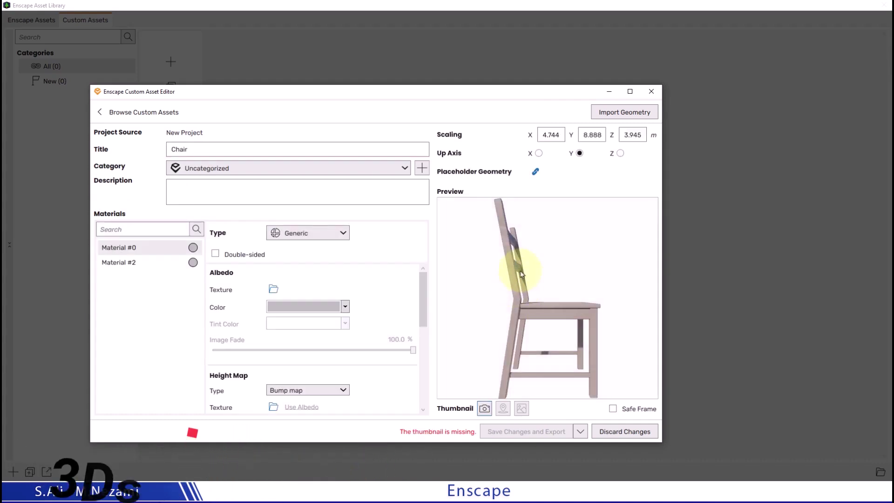
{"action": "left_click_drag", "start_coordinate": [565, 311], "coordinate": [588, 340]}
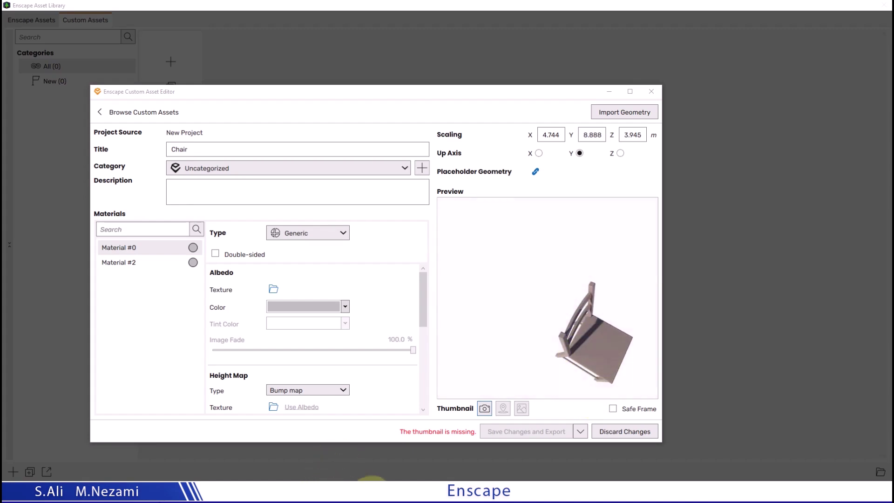
Step: Check the source chair model in 3ds Max, and return to the Custom Asset Editor to frame the imported chair in the preview
{"action": "left_click", "coordinate": [439, 489]}
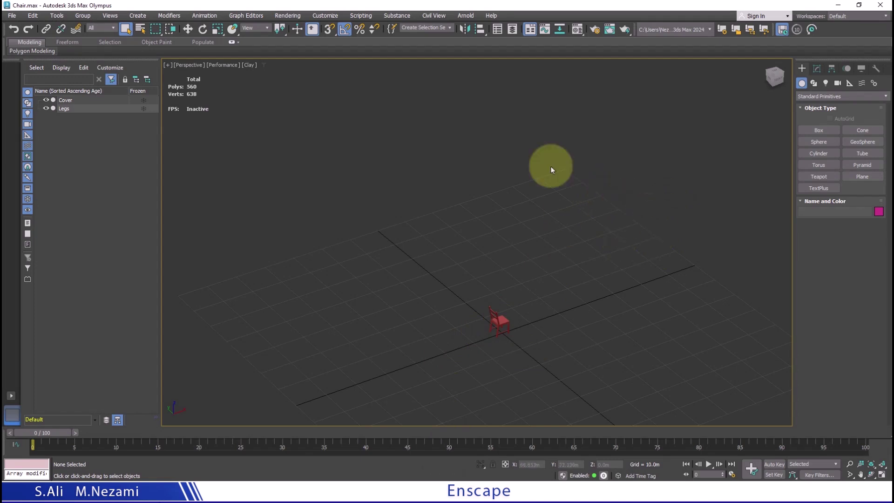
{"action": "left_click", "coordinate": [843, 6]}
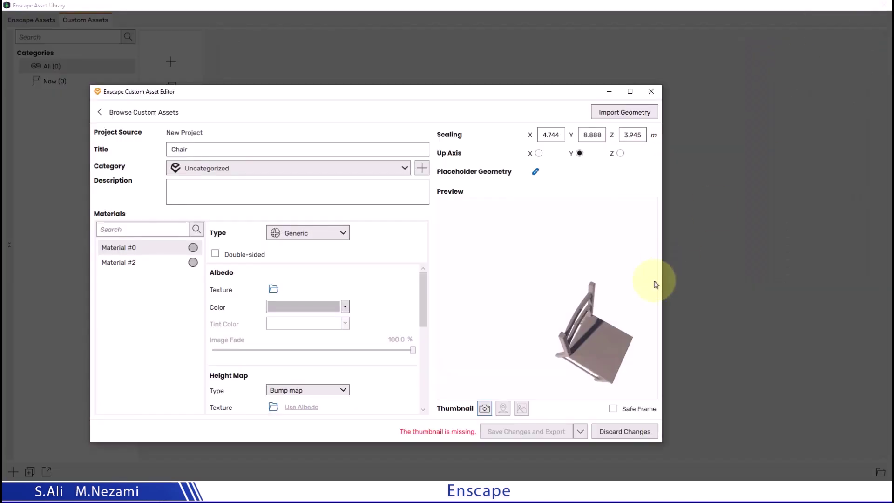
{"action": "left_click_drag", "start_coordinate": [657, 283], "coordinate": [561, 344]}
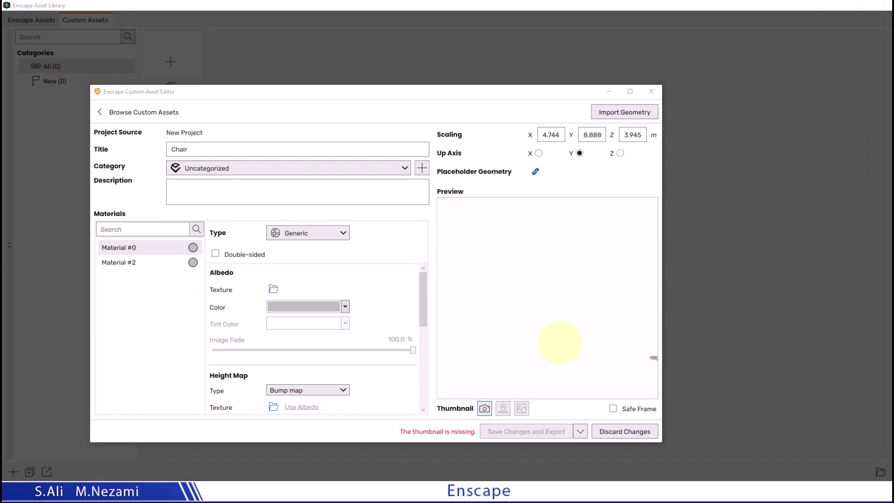
{"action": "left_click_drag", "start_coordinate": [564, 341], "coordinate": [587, 334]}
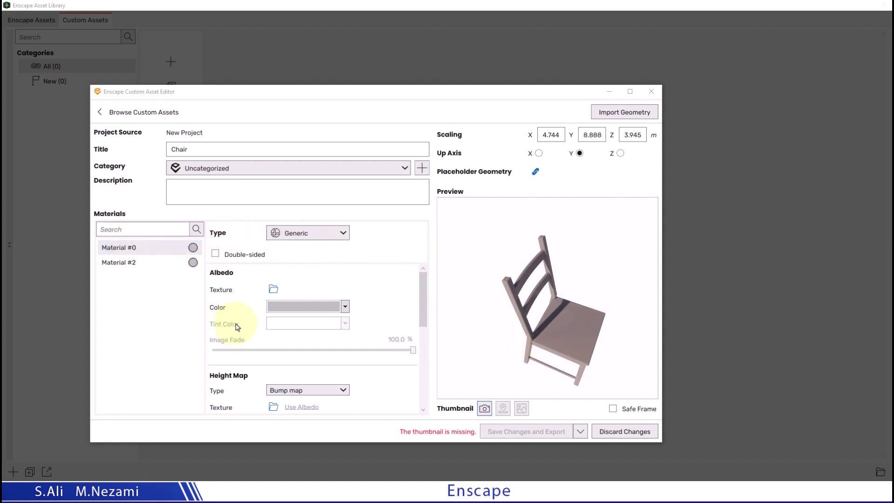
{"action": "left_click_drag", "start_coordinate": [561, 349], "coordinate": [567, 326]}
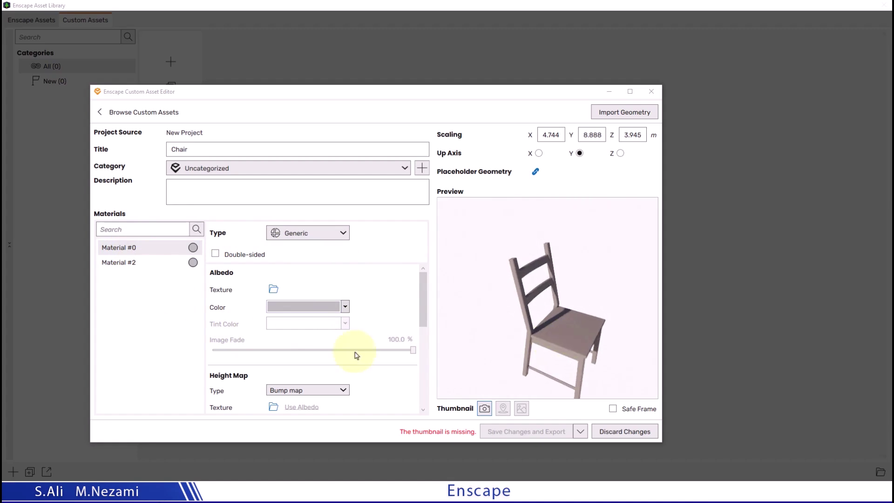
Step: Set Material #0's Albedo color to green and load baseColor.jpg from the Textures folder as its Albedo texture, inspecting the chair frame up close
{"action": "left_click", "coordinate": [345, 307]}
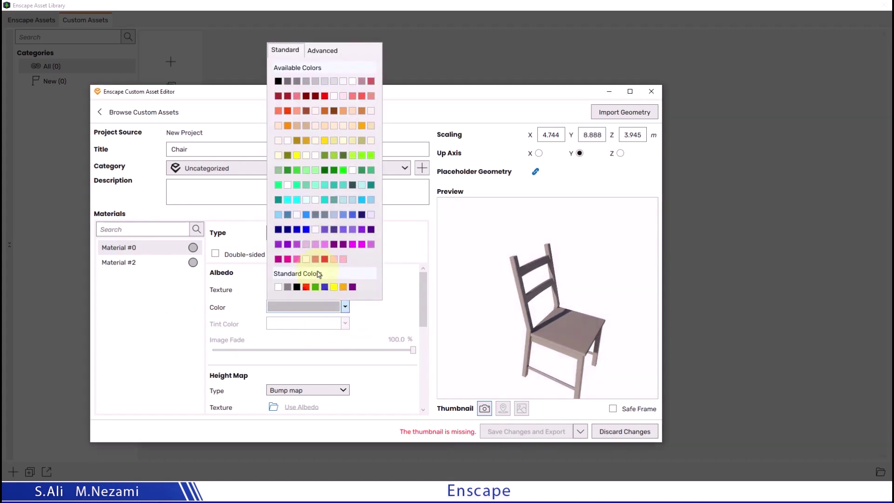
{"action": "left_click", "coordinate": [316, 287]}
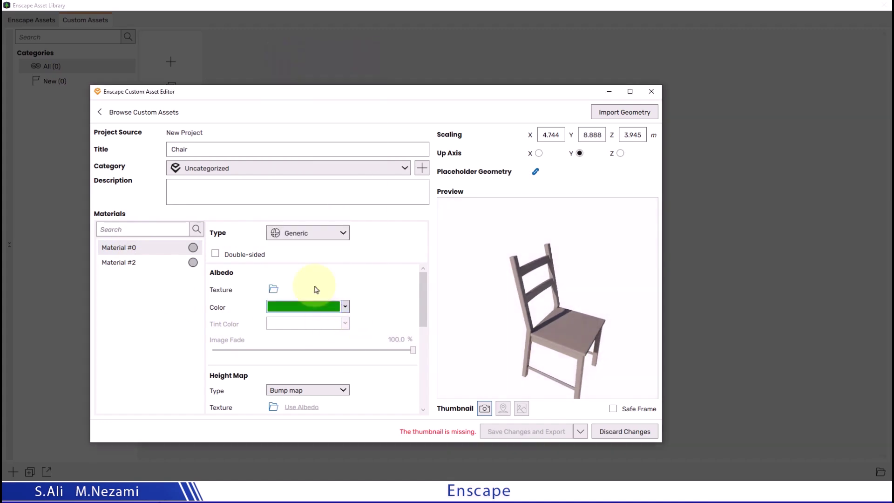
{"action": "left_click", "coordinate": [273, 291]}
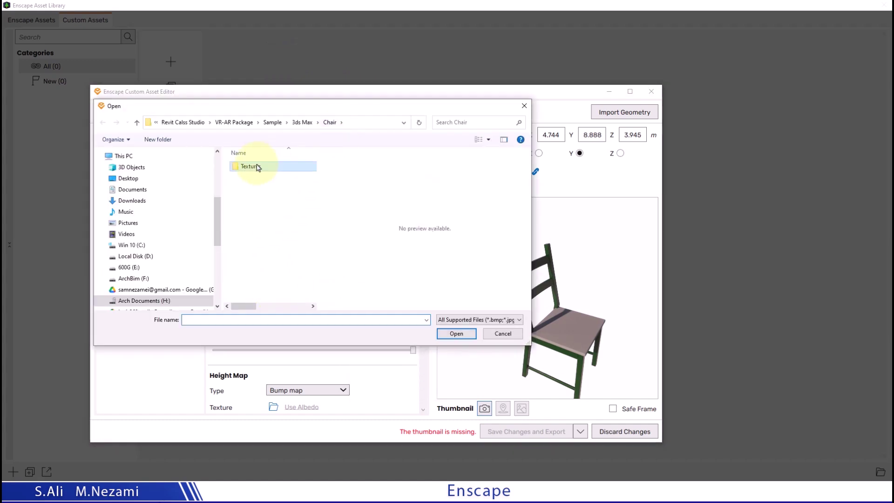
{"action": "double_click", "coordinate": [261, 175]}
{"action": "double_click", "coordinate": [255, 179]}
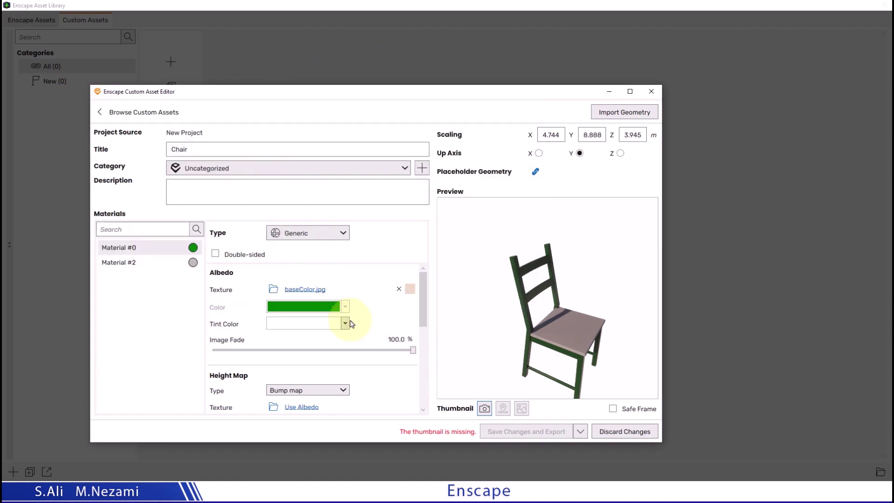
{"action": "left_click_drag", "start_coordinate": [529, 343], "coordinate": [532, 343]}
{"action": "scroll", "coordinate": [531, 343], "scroll_direction": "up", "scroll_amount": 6}
{"action": "left_click_drag", "start_coordinate": [582, 296], "coordinate": [545, 300]}
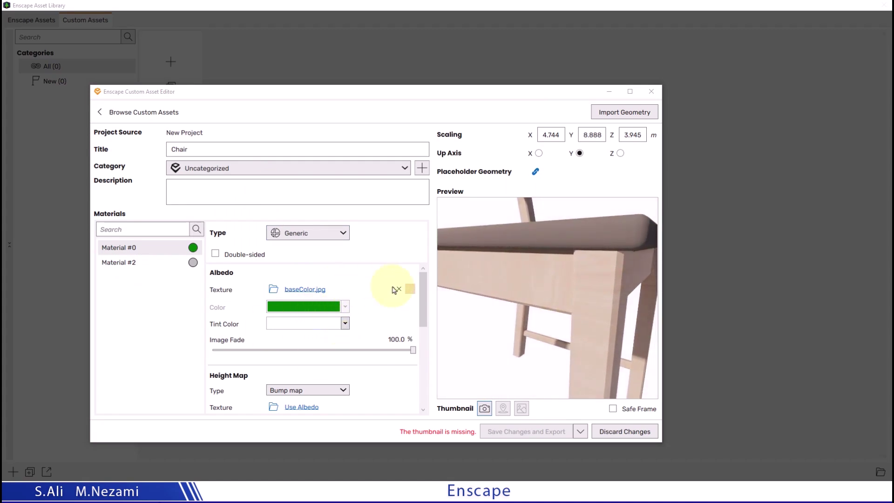
Step: Load baseColor.jpg as the Albedo texture of Material #2 and view the chair seat
{"action": "left_click", "coordinate": [139, 264]}
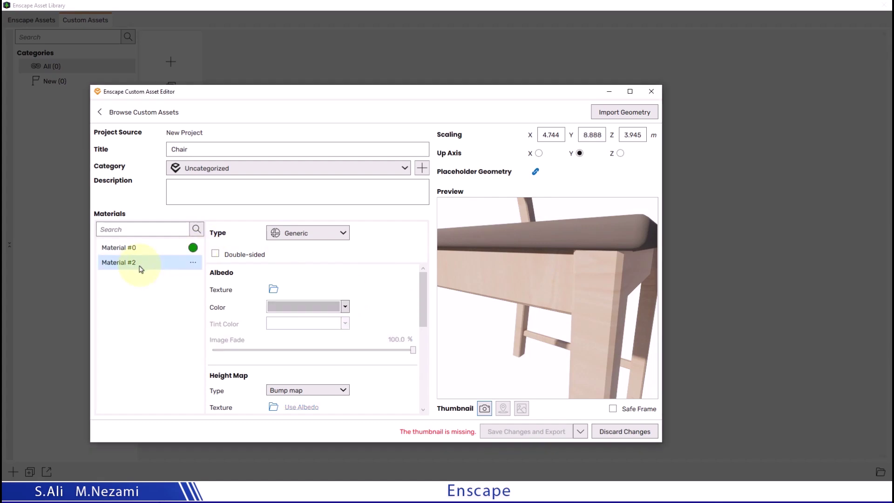
{"action": "left_click_drag", "start_coordinate": [533, 236], "coordinate": [494, 286]}
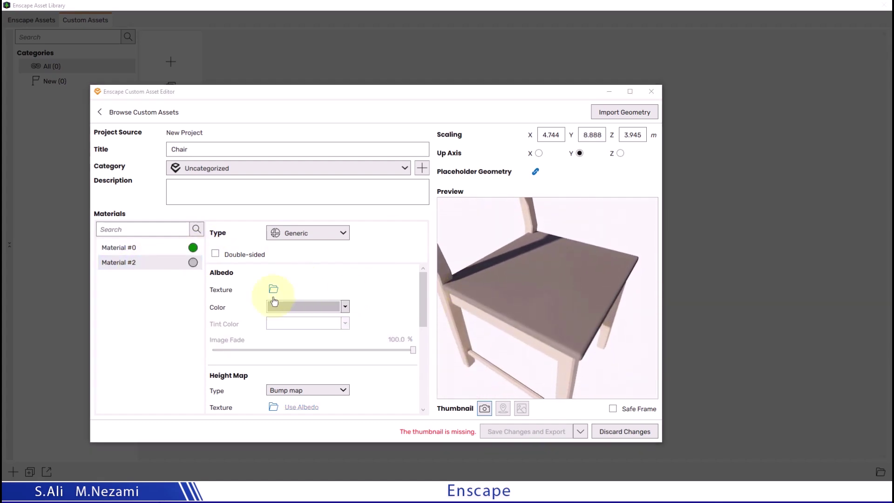
{"action": "left_click", "coordinate": [274, 290]}
{"action": "double_click", "coordinate": [254, 200]}
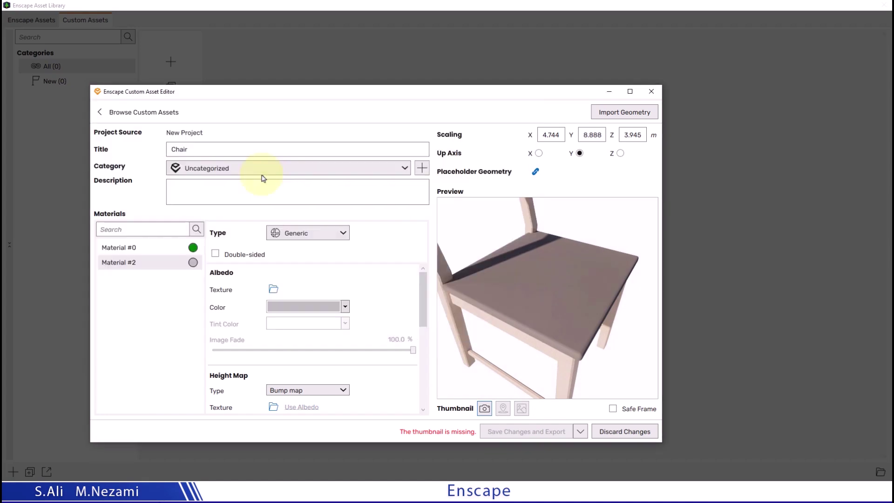
{"action": "mouse_move", "coordinate": [545, 309]}
{"action": "left_mouse_down"}
{"action": "mouse_move", "coordinate": [560, 315]}
{"action": "mouse_move", "coordinate": [539, 309]}
{"action": "left_mouse_up"}
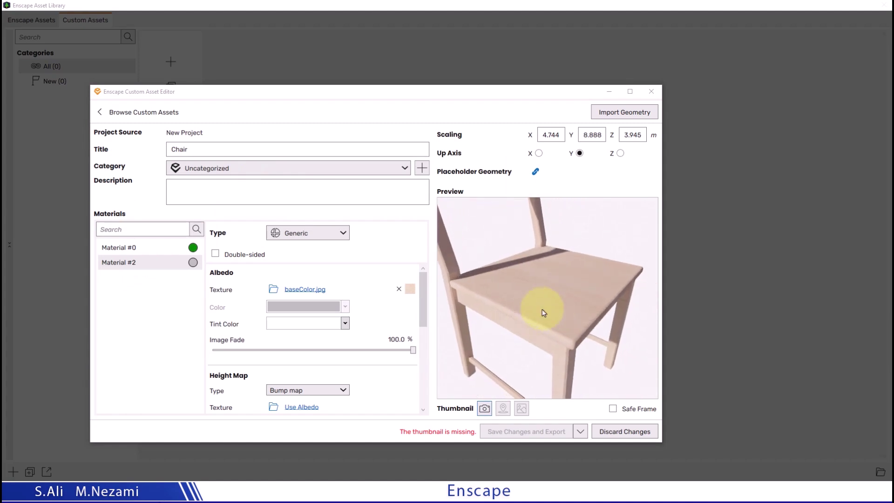
Step: Set Material #2's tint color to the light beige #EBDBCA and its image fade to 99.4 %
{"action": "scroll", "coordinate": [325, 347], "scroll_direction": "down", "scroll_amount": 4}
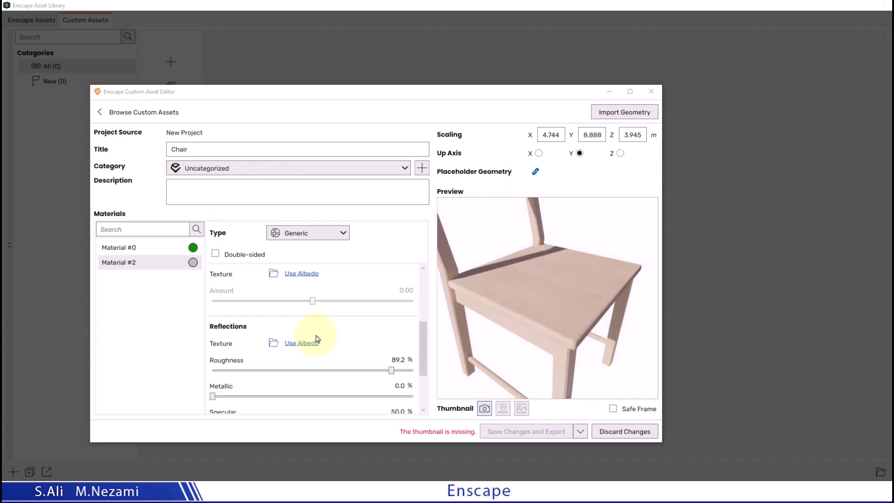
{"action": "scroll", "coordinate": [331, 333], "scroll_direction": "up", "scroll_amount": 5}
{"action": "left_click", "coordinate": [345, 324]}
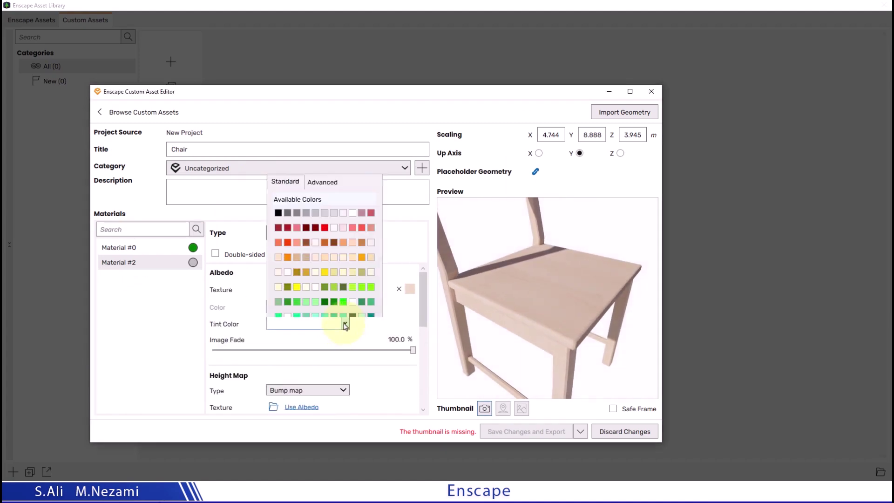
{"action": "left_click", "coordinate": [321, 68]}
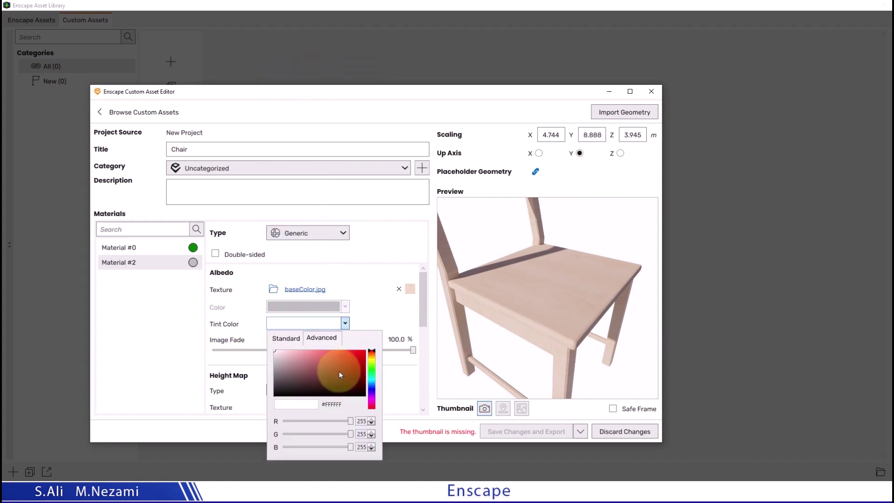
{"action": "left_click", "coordinate": [372, 366]}
{"action": "left_click", "coordinate": [373, 357]}
{"action": "left_click", "coordinate": [351, 368]}
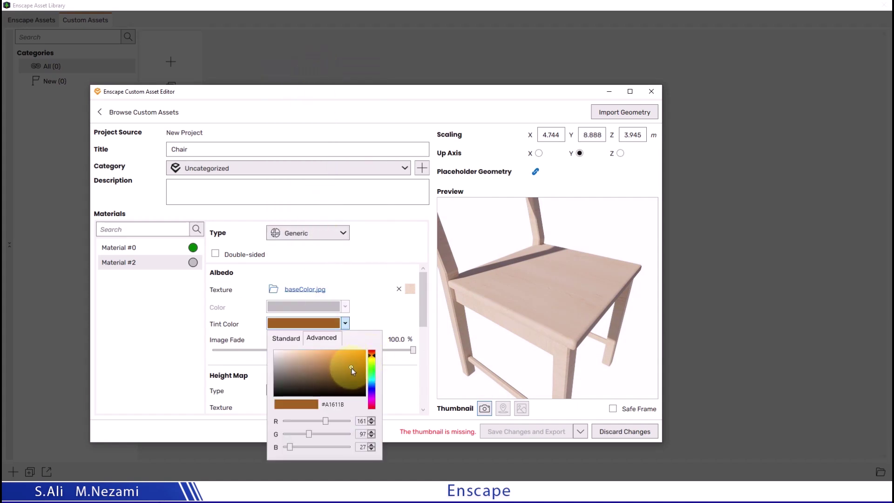
{"action": "left_click_drag", "start_coordinate": [291, 361], "coordinate": [286, 356]}
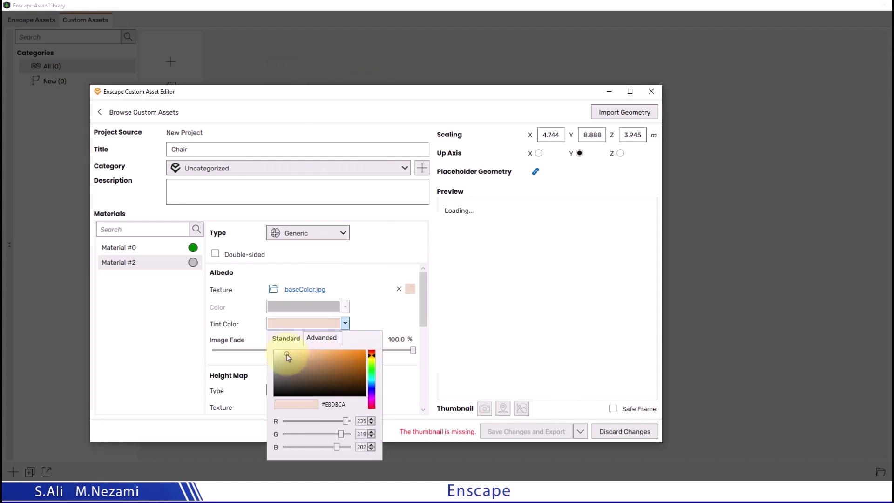
{"action": "left_click", "coordinate": [365, 272]}
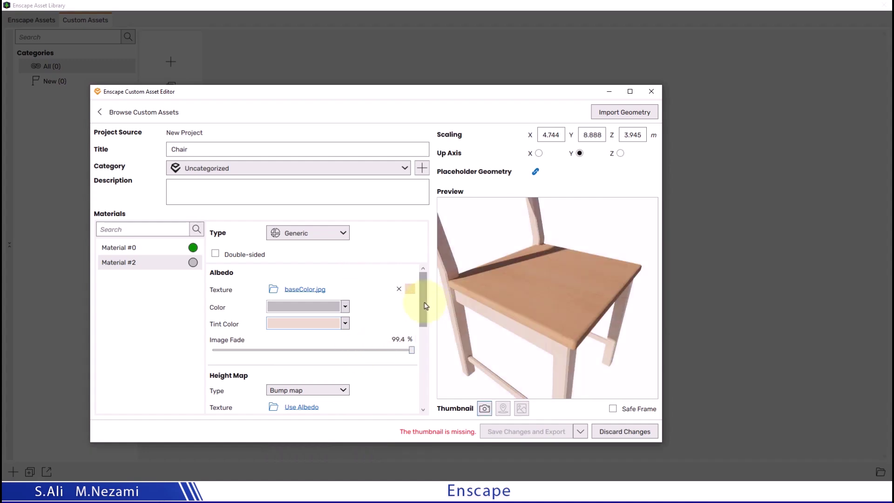
Step: Set Material #2's metallic value to 21.7 % and its roughness to 75.4 %
{"action": "left_click_drag", "start_coordinate": [424, 303], "coordinate": [431, 399]}
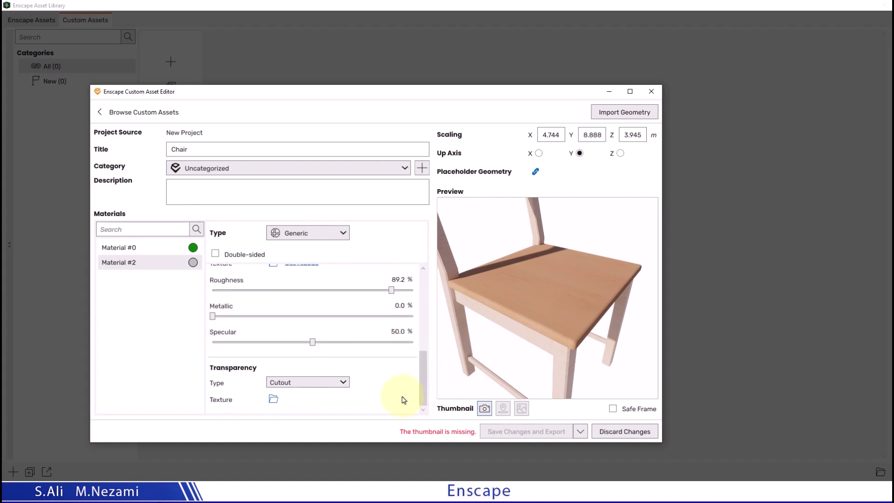
{"action": "left_click_drag", "start_coordinate": [224, 319], "coordinate": [257, 320]}
{"action": "left_click", "coordinate": [391, 292]}
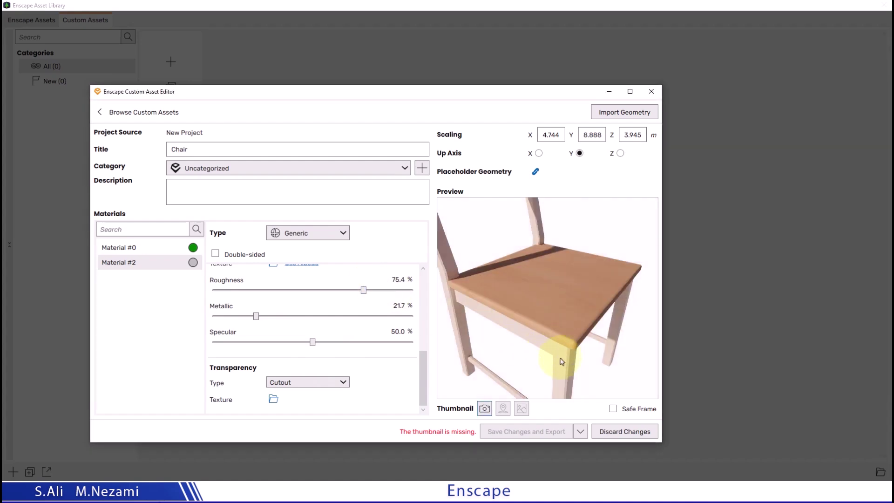
Step: Use Material #0's Albedo texture as its bump map and set the bump amount to 3.67
{"action": "scroll", "coordinate": [326, 301], "scroll_direction": "up", "scroll_amount": 2}
{"action": "left_click", "coordinate": [131, 252]}
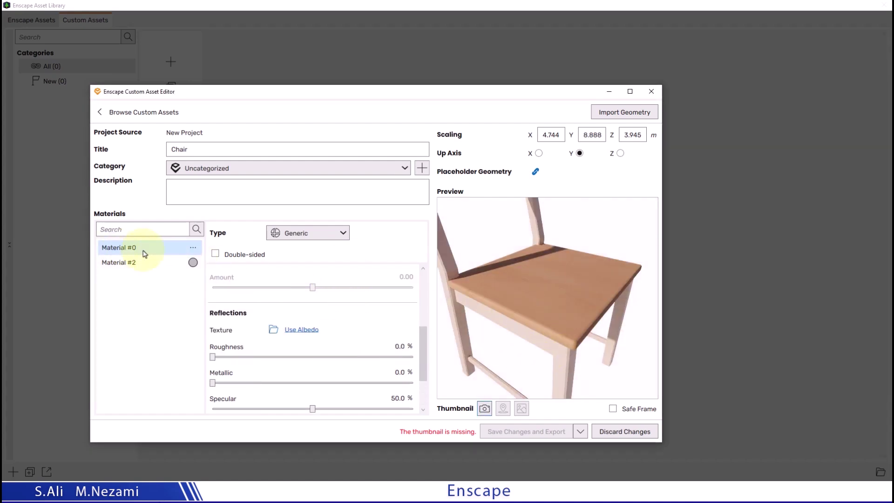
{"action": "scroll", "coordinate": [368, 325], "scroll_direction": "up", "scroll_amount": 1}
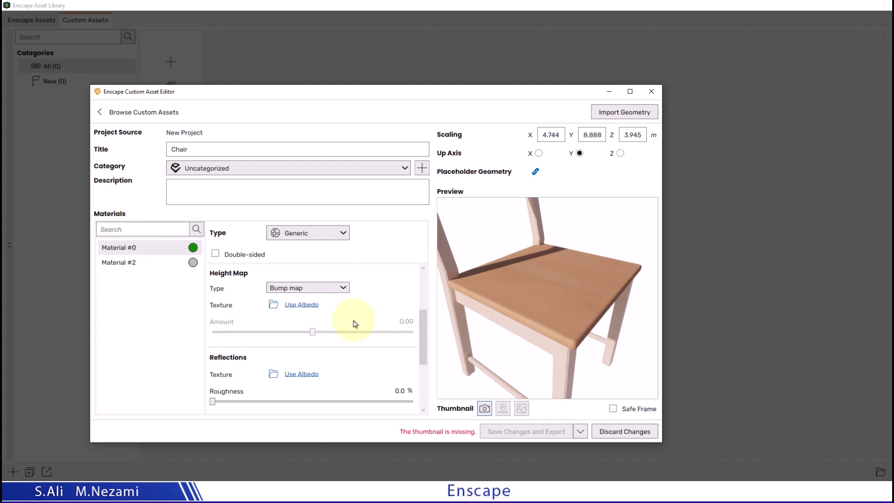
{"action": "scroll", "coordinate": [349, 326], "scroll_direction": "down", "scroll_amount": 2}
{"action": "scroll", "coordinate": [293, 333], "scroll_direction": "up", "scroll_amount": 2}
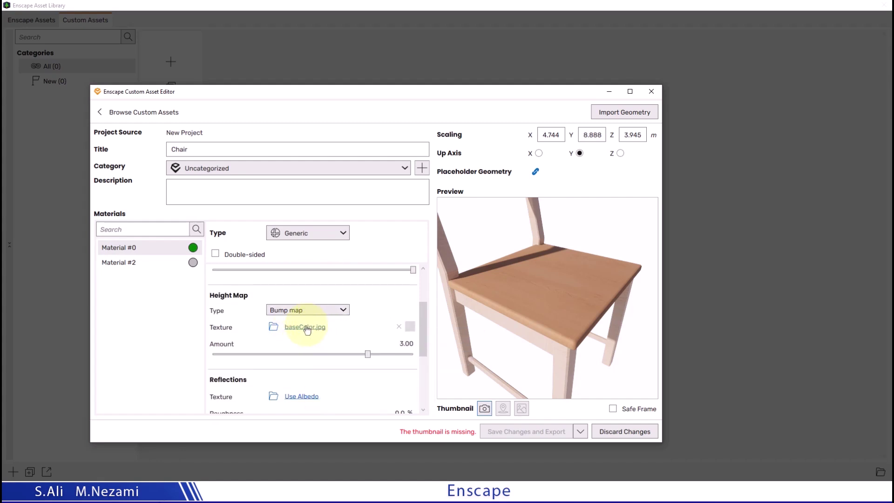
{"action": "left_click", "coordinate": [306, 327]}
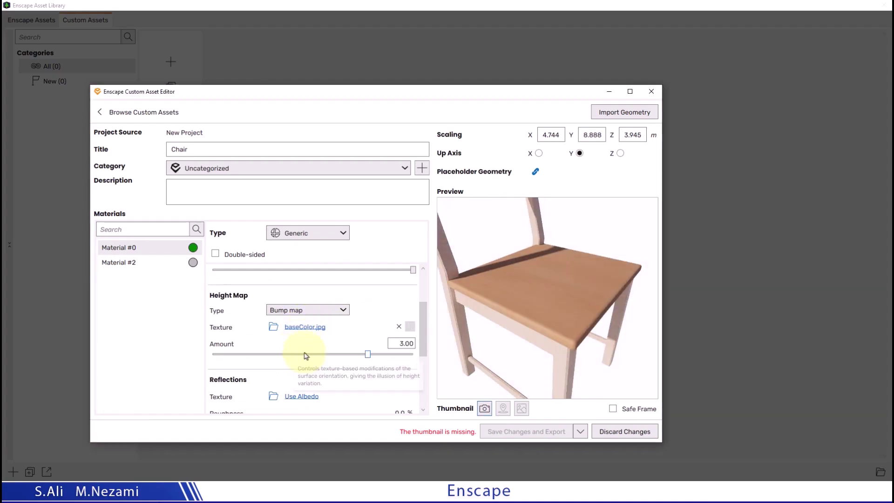
{"action": "left_click", "coordinate": [368, 354]}
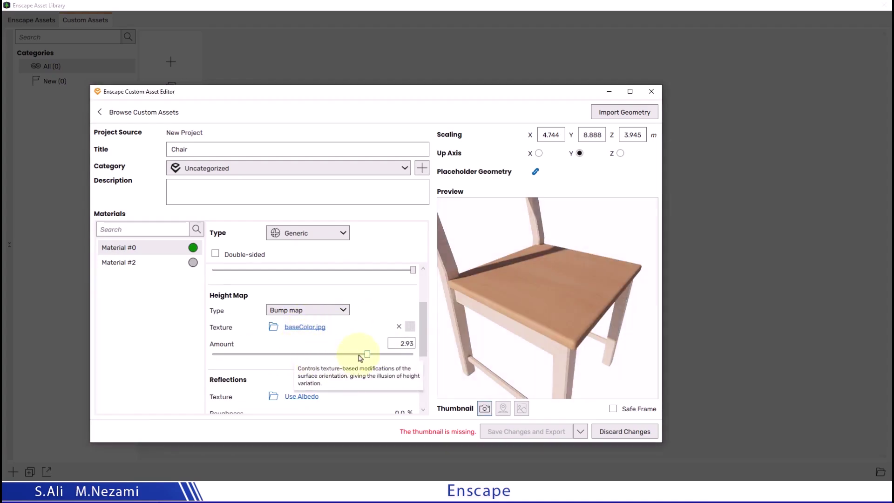
{"action": "left_click_drag", "start_coordinate": [369, 354], "coordinate": [374, 354]}
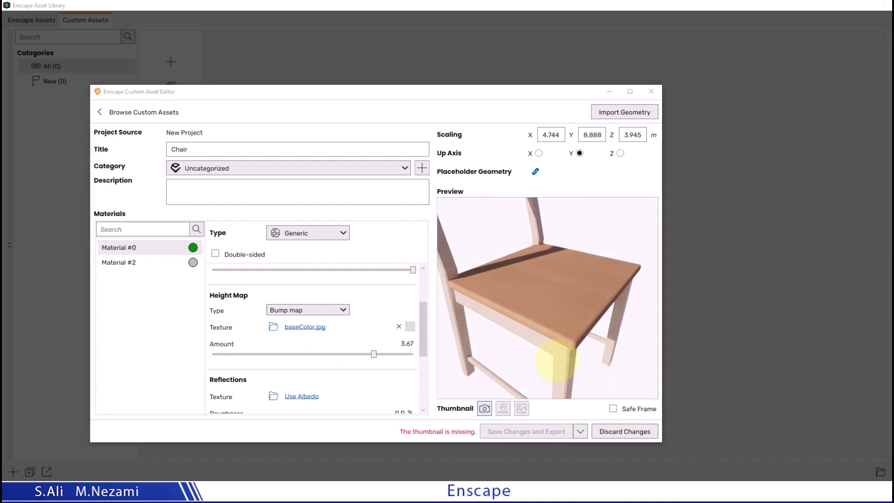
Step: Set Material #0's tint color to the light cream #FFF1CF, starting from a dark gold swatch, and view the chair
{"action": "left_click_drag", "start_coordinate": [557, 361], "coordinate": [531, 363]}
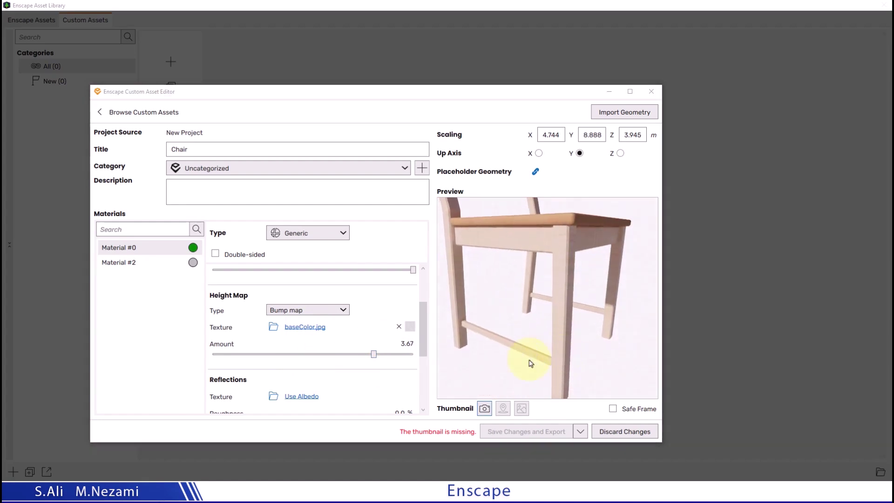
{"action": "scroll", "coordinate": [357, 280], "scroll_direction": "up", "scroll_amount": 4}
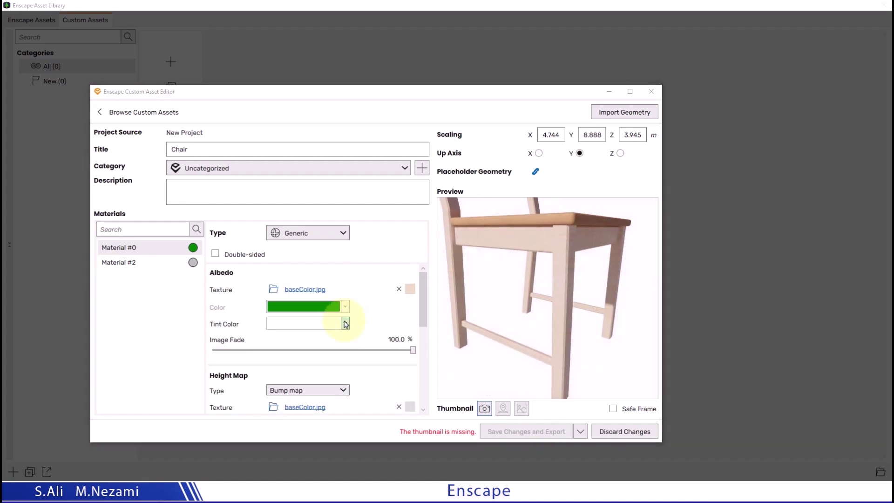
{"action": "left_click", "coordinate": [345, 324]}
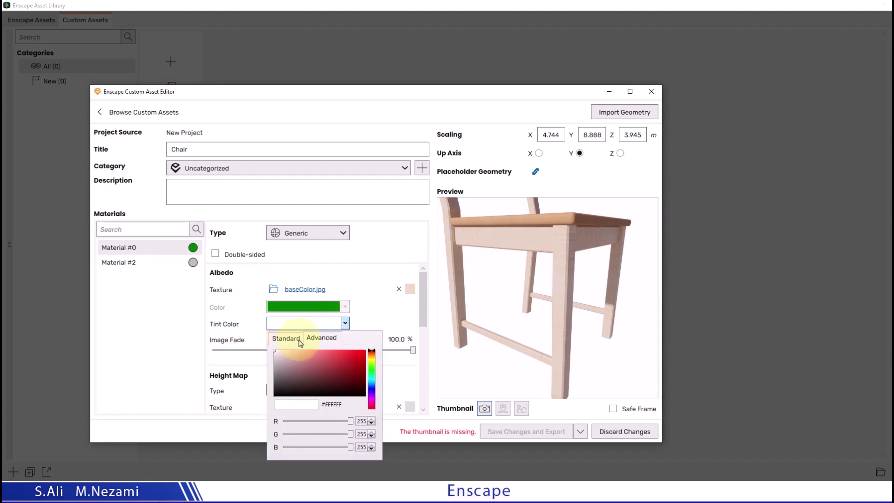
{"action": "left_click", "coordinate": [299, 343]}
{"action": "left_click", "coordinate": [297, 158]}
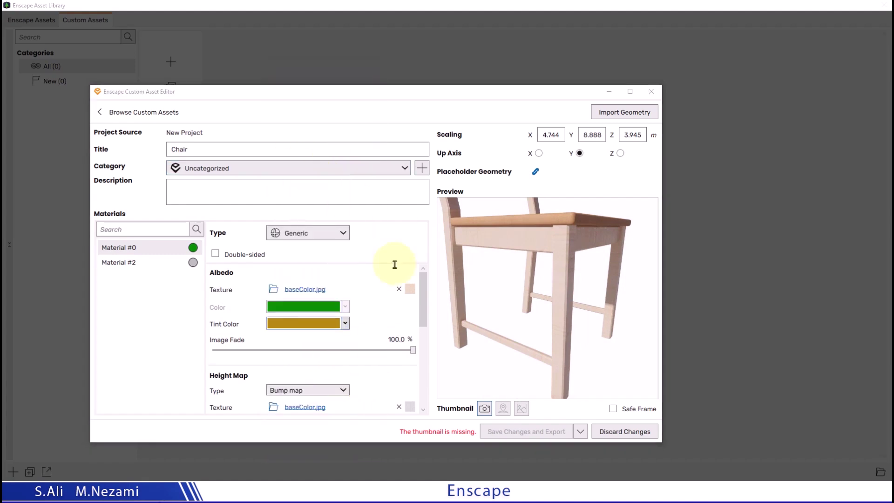
{"action": "left_click", "coordinate": [350, 324]}
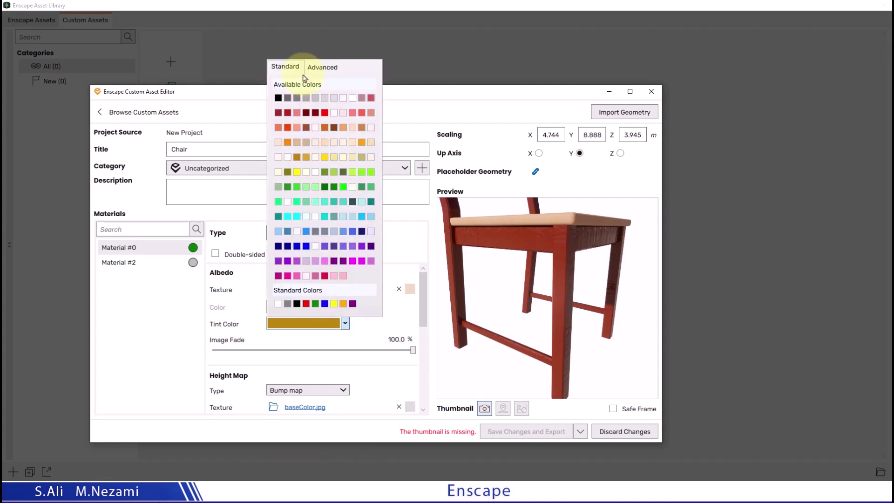
{"action": "left_click", "coordinate": [315, 68]}
{"action": "left_click_drag", "start_coordinate": [292, 360], "coordinate": [291, 352]}
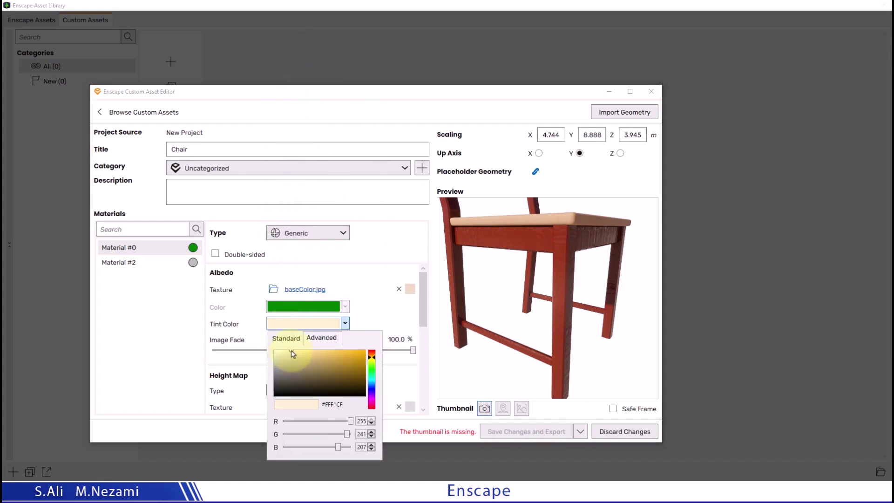
{"action": "left_click", "coordinate": [379, 310]}
{"action": "left_click_drag", "start_coordinate": [550, 268], "coordinate": [555, 309]}
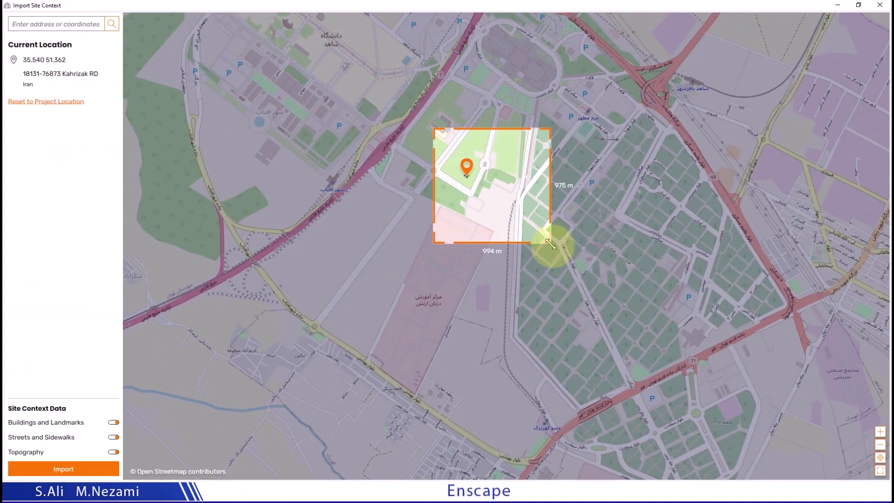
Step: Import a site context area of 974 m by 991 m with buildings, streets and topography, and view the surrounding site
{"action": "left_click_drag", "start_coordinate": [551, 244], "coordinate": [551, 246]}
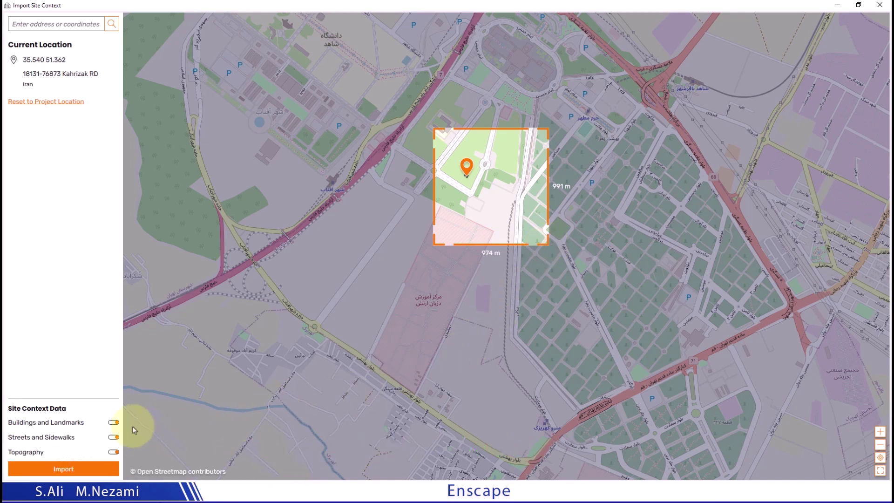
{"action": "left_click", "coordinate": [61, 469]}
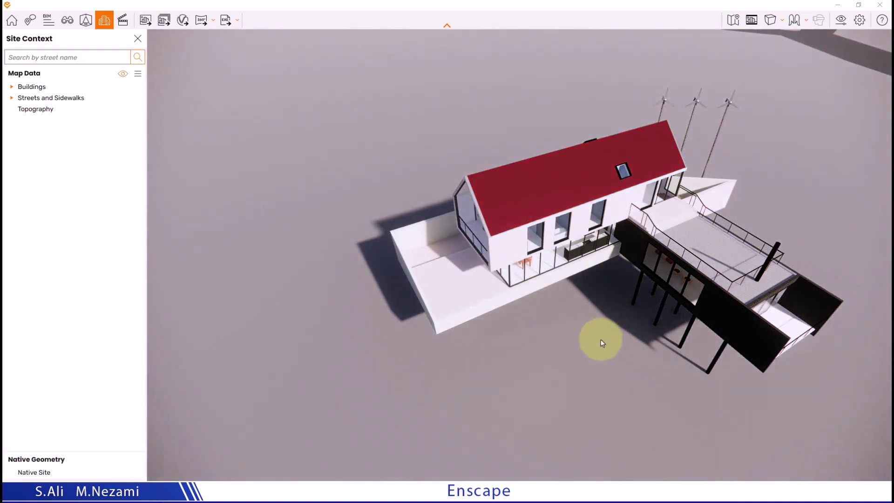
{"action": "left_click_drag", "start_coordinate": [601, 340], "coordinate": [604, 194]}
{"action": "left_click", "coordinate": [604, 194]}
{"action": "right_click_drag", "start_coordinate": [654, 193], "coordinate": [657, 195]}
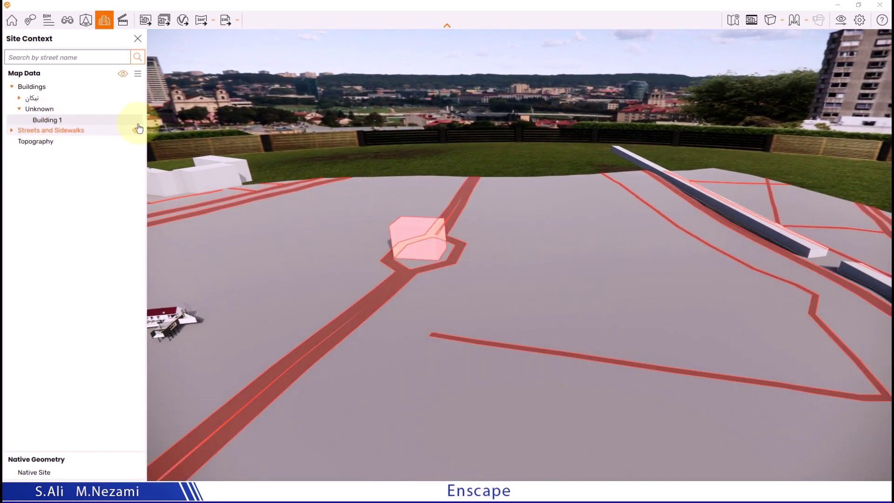
Step: Hide Building 1 in the site context's map data, show it again and view the site around it
{"action": "left_click", "coordinate": [136, 122]}
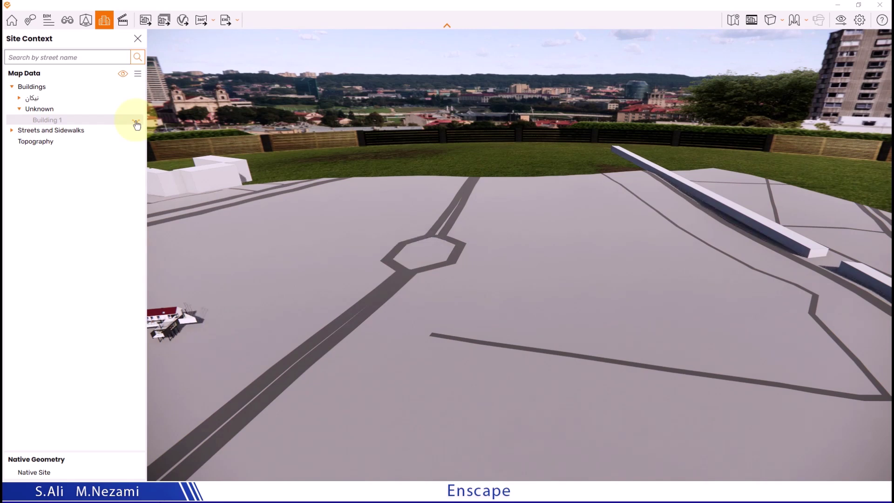
{"action": "left_click", "coordinate": [136, 125]}
{"action": "right_click_drag", "start_coordinate": [307, 253], "coordinate": [308, 251]}
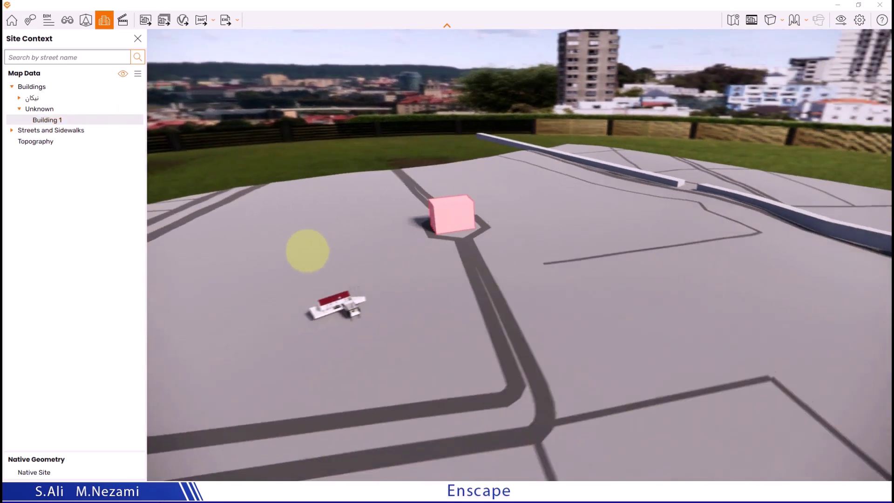
{"action": "left_click_drag", "start_coordinate": [435, 273], "coordinate": [451, 270]}
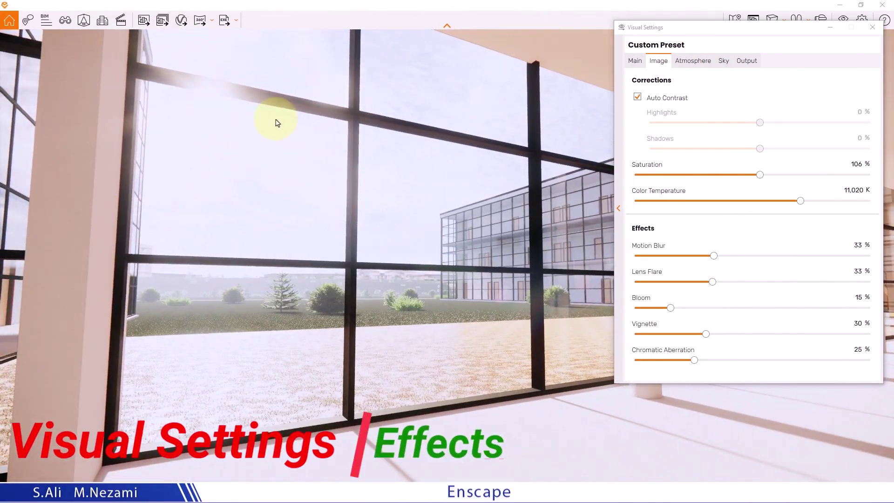
Step: Try the lens flare effect at 5 %, 6 % and 100 % and examine the sunlight through the hall's windows
{"action": "left_click_drag", "start_coordinate": [712, 284], "coordinate": [647, 282]}
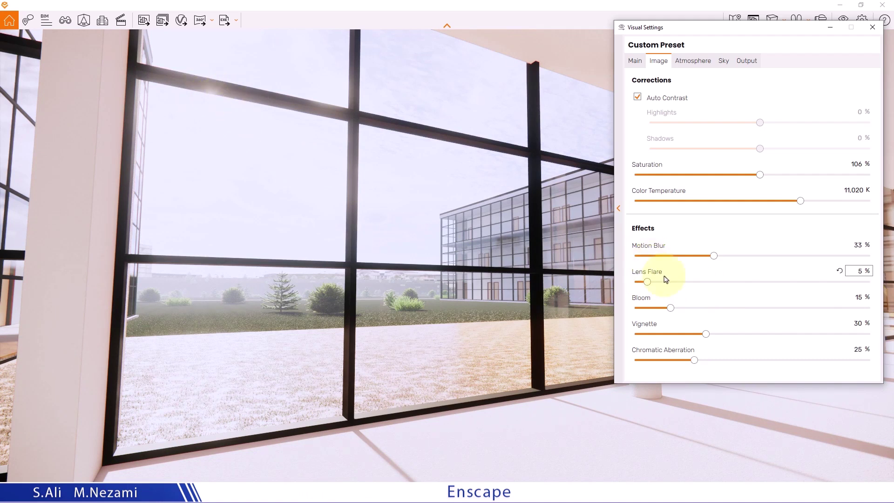
{"action": "left_click_drag", "start_coordinate": [648, 285], "coordinate": [651, 285]}
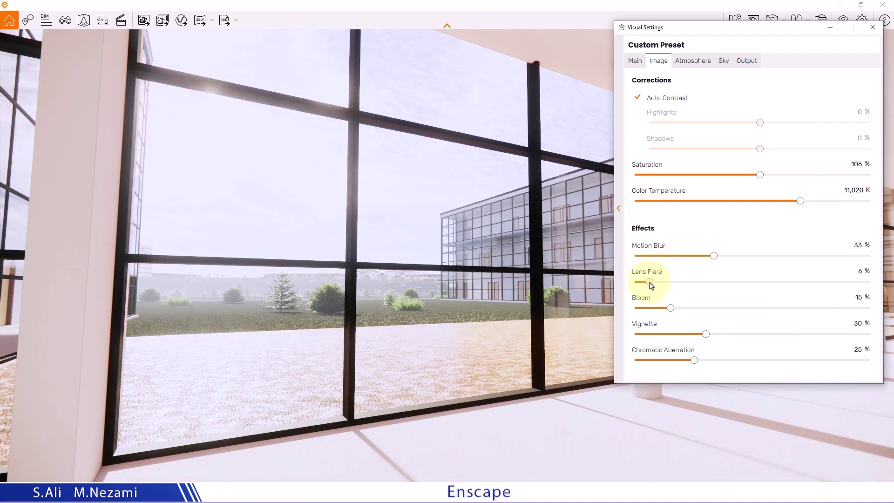
{"action": "left_click_drag", "start_coordinate": [750, 280], "coordinate": [871, 282]}
{"action": "left_click", "coordinate": [310, 225]}
{"action": "key", "text": "s"}
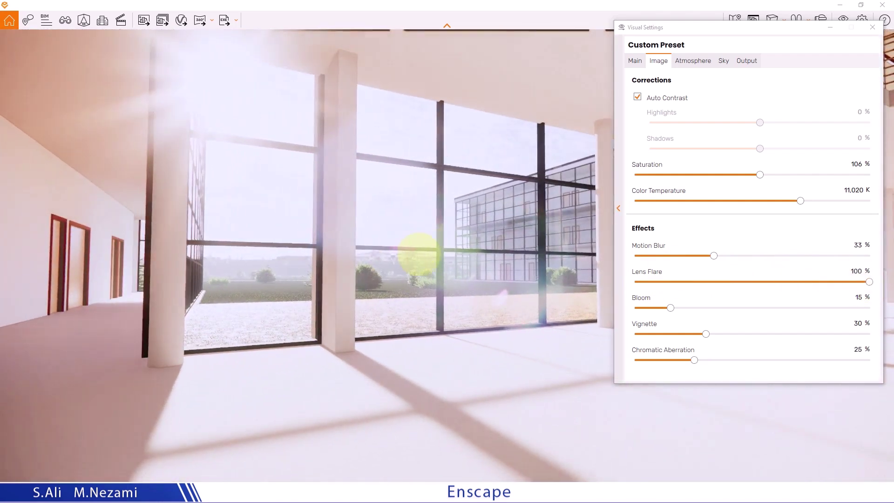
{"action": "right_click_drag", "start_coordinate": [415, 255], "coordinate": [414, 254]}
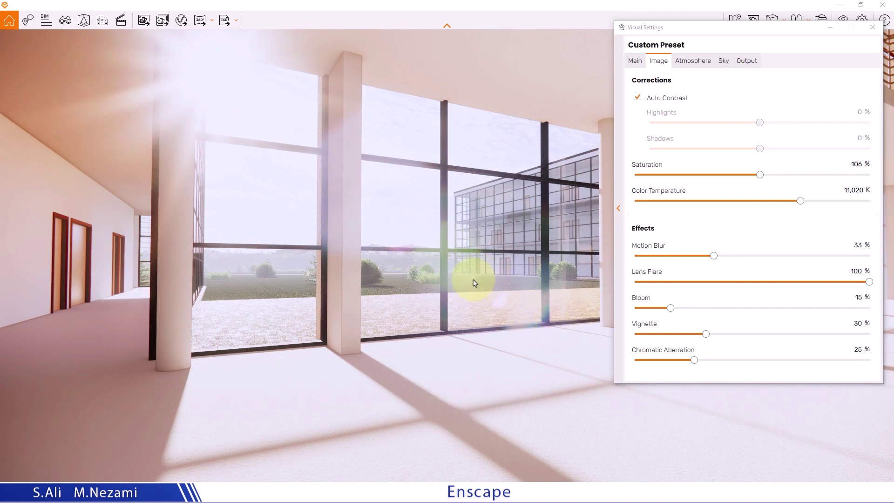
{"action": "right_click_drag", "start_coordinate": [407, 235], "coordinate": [407, 235]}
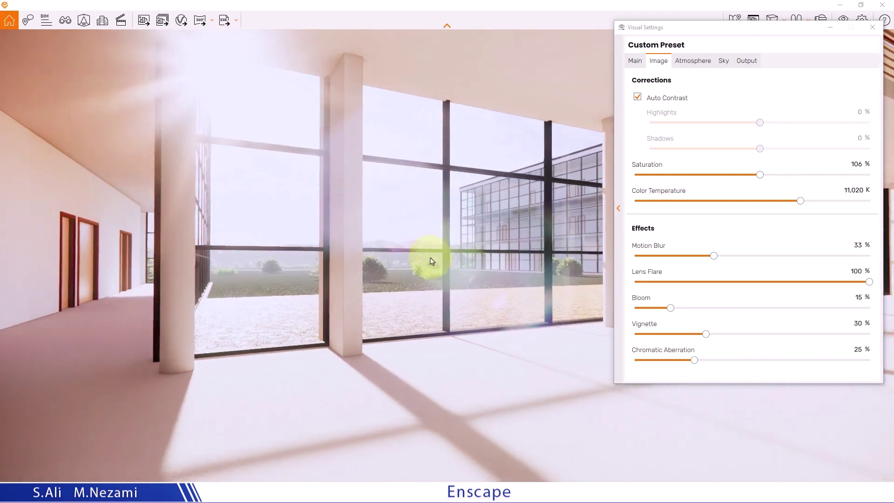
Step: Set the lens flare to 20 % and raise the bloom beyond 41 %
{"action": "left_click_drag", "start_coordinate": [871, 285], "coordinate": [649, 310]}
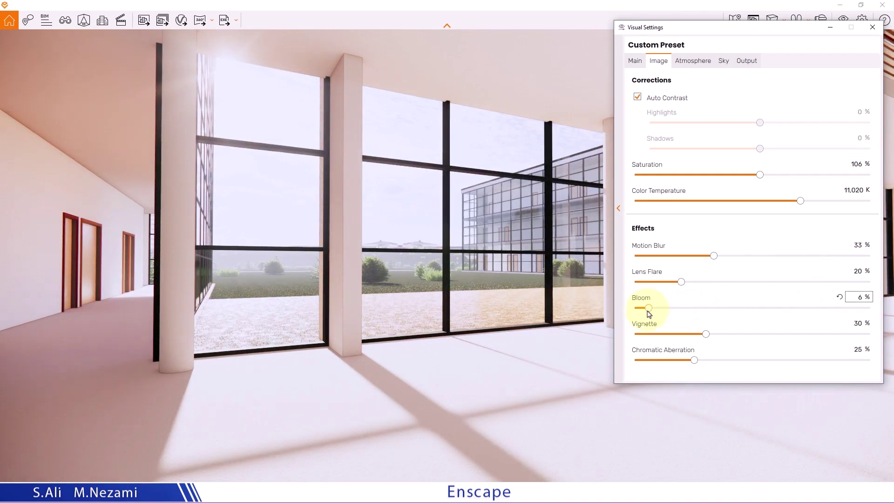
{"action": "left_click_drag", "start_coordinate": [649, 311], "coordinate": [734, 310]}
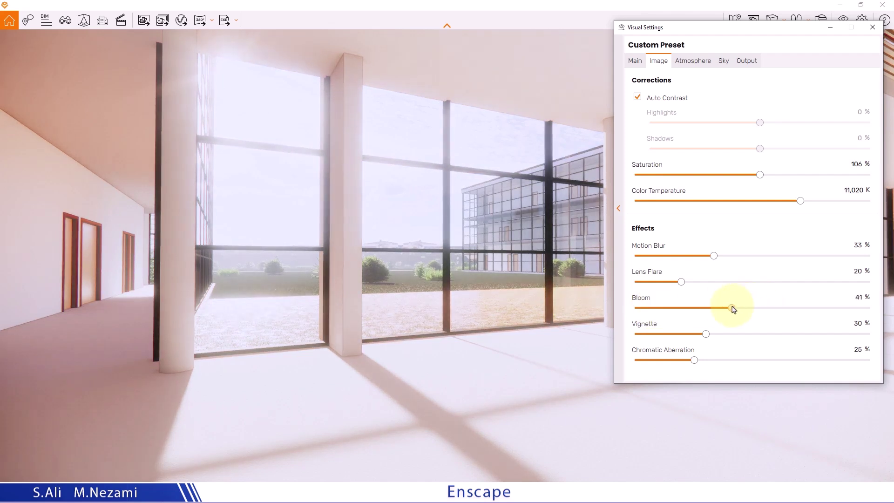
{"action": "right_click_drag", "start_coordinate": [372, 238], "coordinate": [433, 293]}
{"action": "left_click_drag", "start_coordinate": [730, 309], "coordinate": [824, 308]}
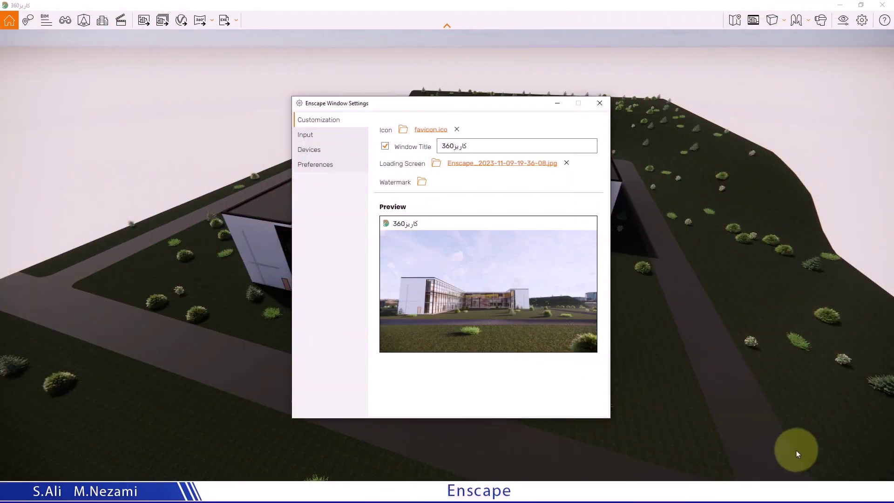
Step: Load WaterMark_kariz360.png as the watermark and anchor it in the lower-left corner of the rendered view
{"action": "left_click", "coordinate": [422, 182]}
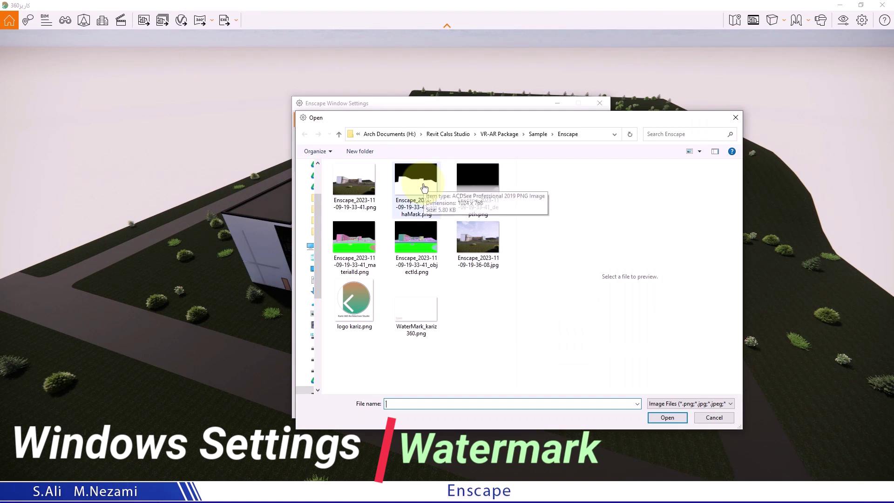
{"action": "left_click", "coordinate": [423, 318]}
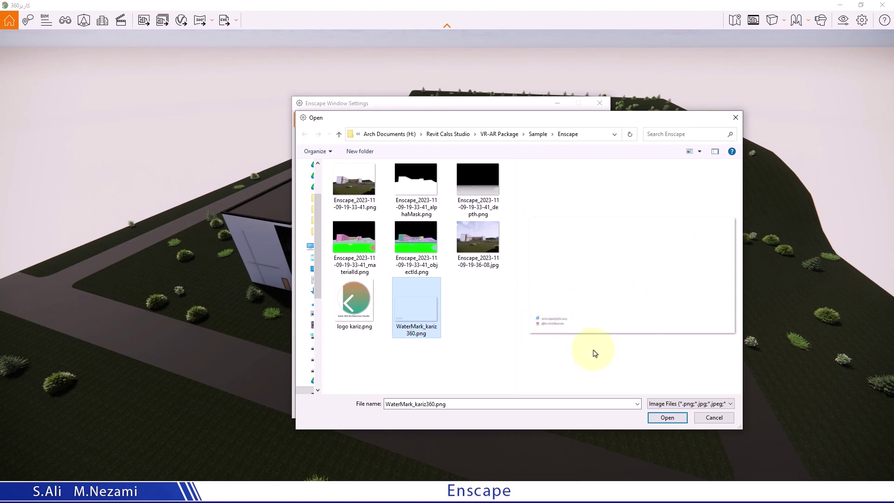
{"action": "left_click", "coordinate": [667, 417]}
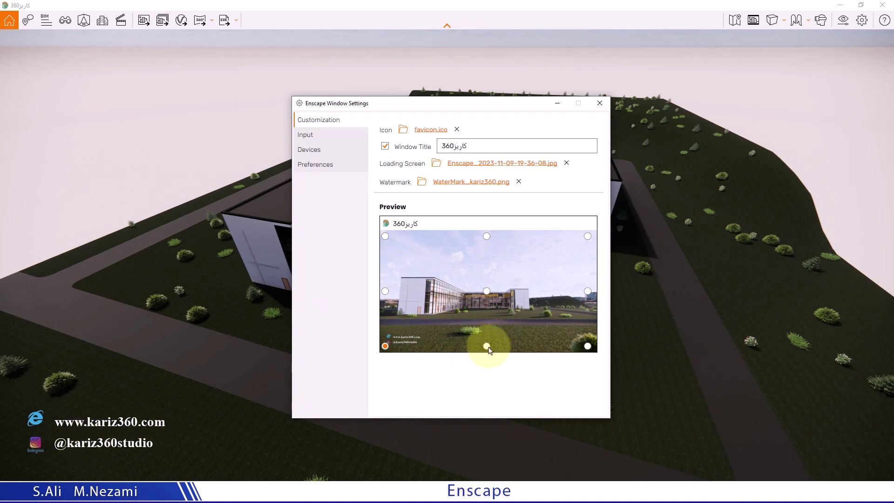
{"action": "left_click", "coordinate": [486, 291]}
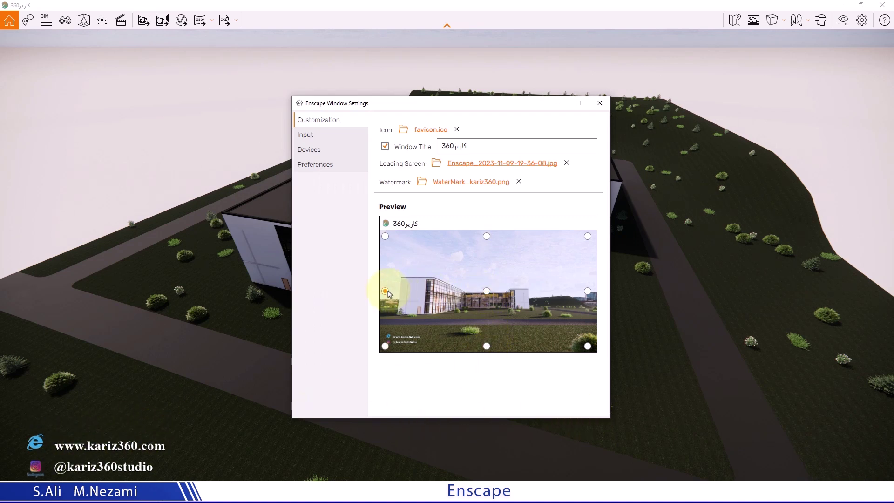
{"action": "left_click", "coordinate": [385, 347]}
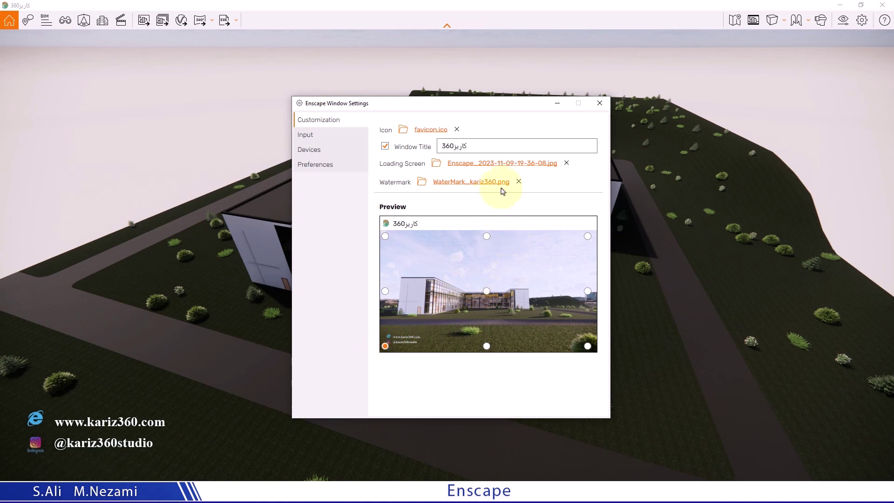
Step: Reselect WaterMark_kariz360.png as the watermark image and check its preview
{"action": "left_click", "coordinate": [422, 182]}
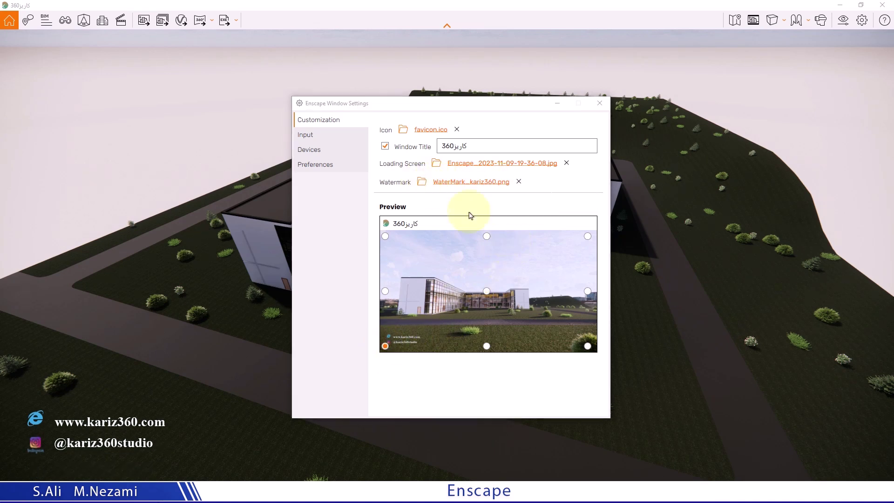
{"action": "left_click", "coordinate": [434, 319]}
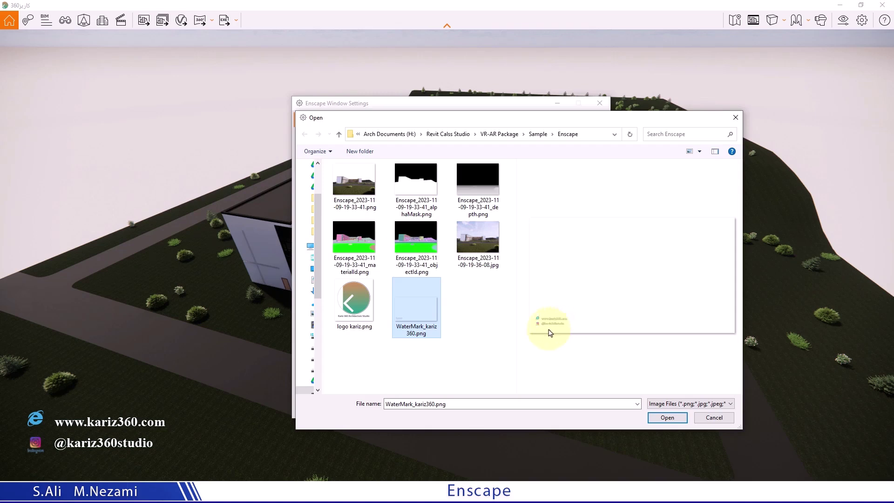
{"action": "key", "text": "Return"}
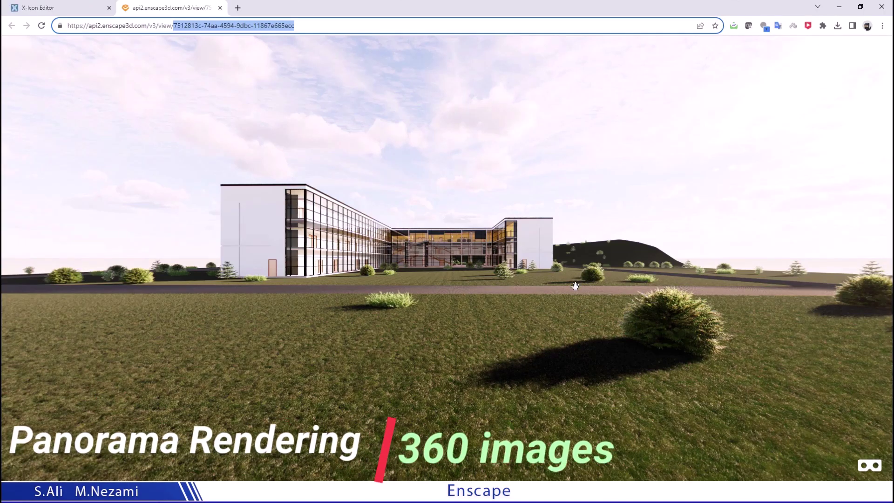
Step: Look around the school building and its grounds in the 360-degree panorama in the browser
{"action": "left_click_drag", "start_coordinate": [581, 314], "coordinate": [838, 294]}
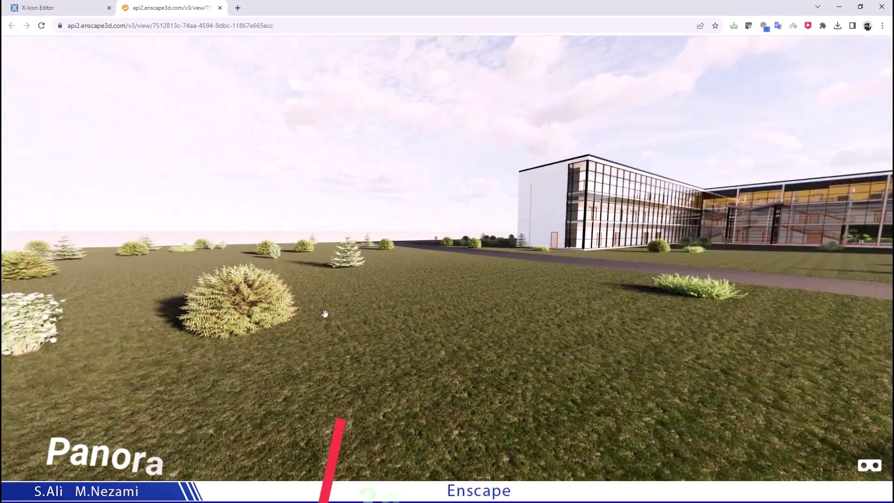
{"action": "left_click_drag", "start_coordinate": [325, 314], "coordinate": [671, 201]}
{"action": "left_click_drag", "start_coordinate": [460, 330], "coordinate": [422, 292]}
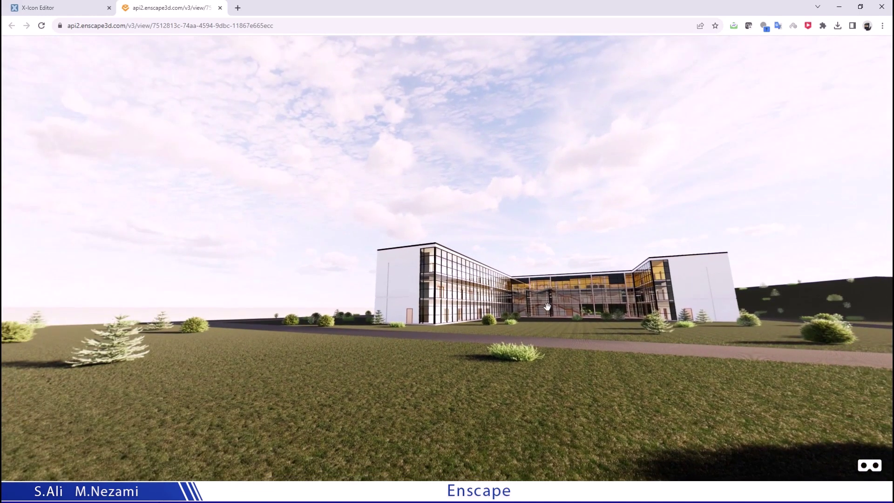
{"action": "left_click_drag", "start_coordinate": [608, 321], "coordinate": [776, 205]}
{"action": "left_click_drag", "start_coordinate": [670, 253], "coordinate": [815, 309]}
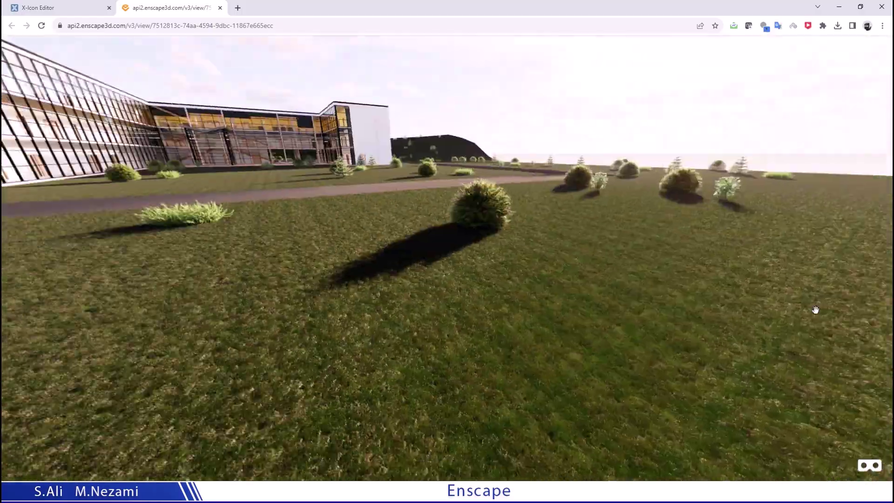
{"action": "left_click_drag", "start_coordinate": [446, 259], "coordinate": [566, 415]}
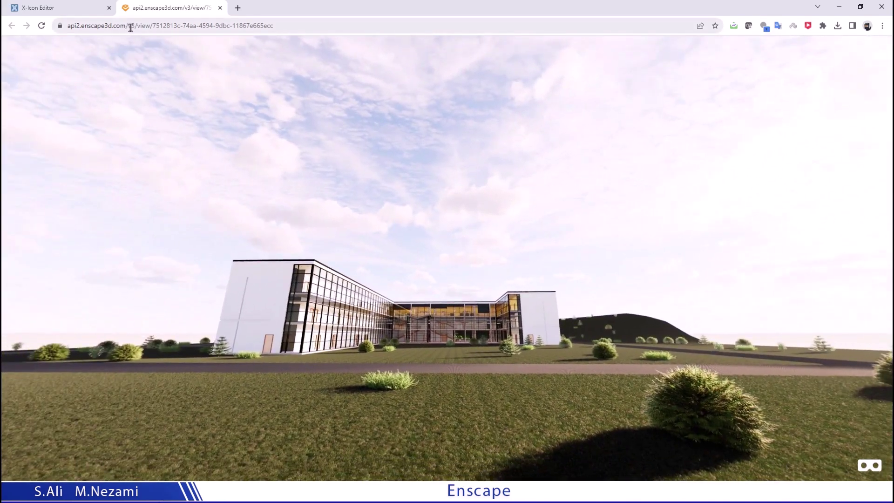
Step: Select the panorama's full web address and switch back to the Enscape upload management in Revit
{"action": "left_click", "coordinate": [147, 26]}
{"action": "left_click", "coordinate": [268, 26]}
{"action": "left_click_drag", "start_coordinate": [297, 28], "coordinate": [2, 28]}
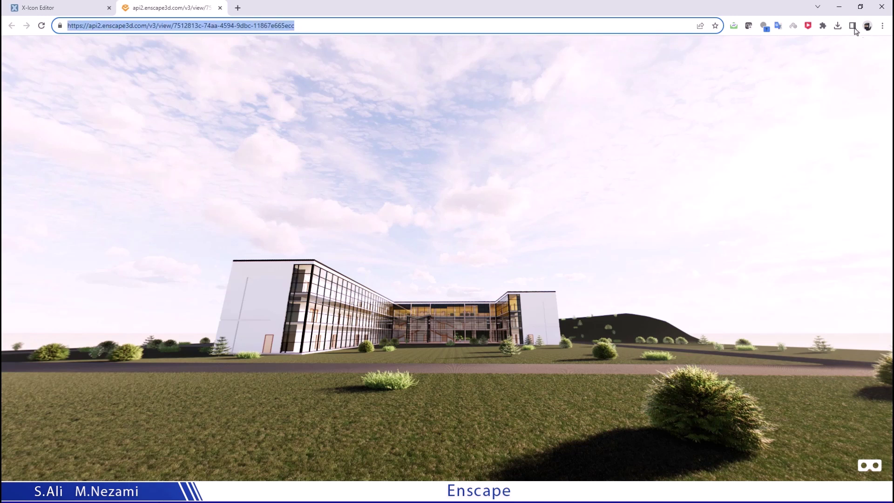
{"action": "left_click", "coordinate": [839, 8]}
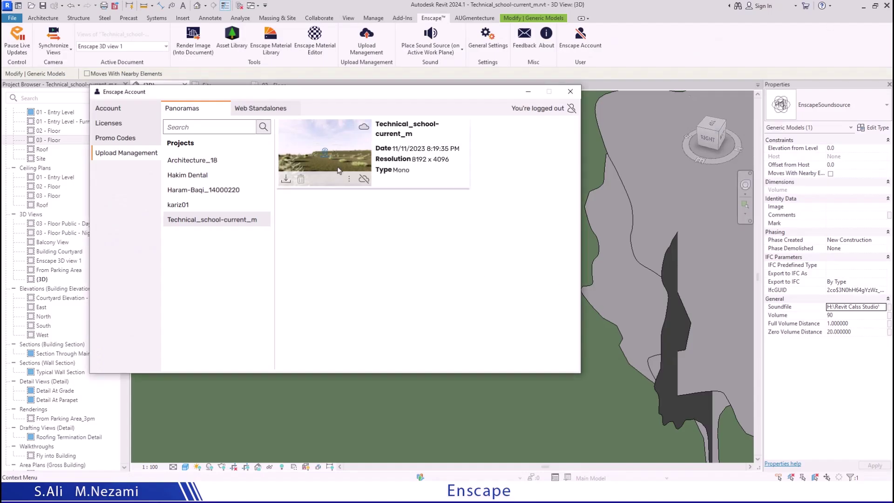
Step: Copy the Technical_school-current_m panorama's share link, compare it with the browser address and return to Enscape's upload management in Revit
{"action": "left_click", "coordinate": [351, 181]}
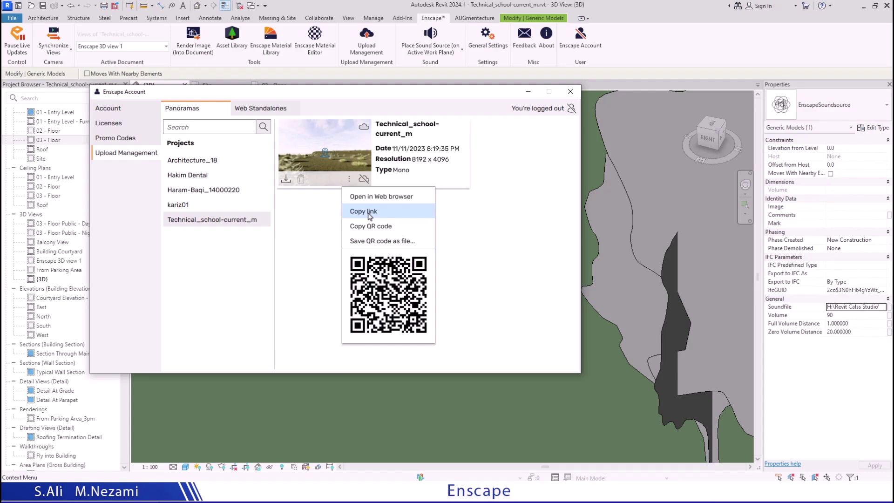
{"action": "left_click", "coordinate": [369, 212]}
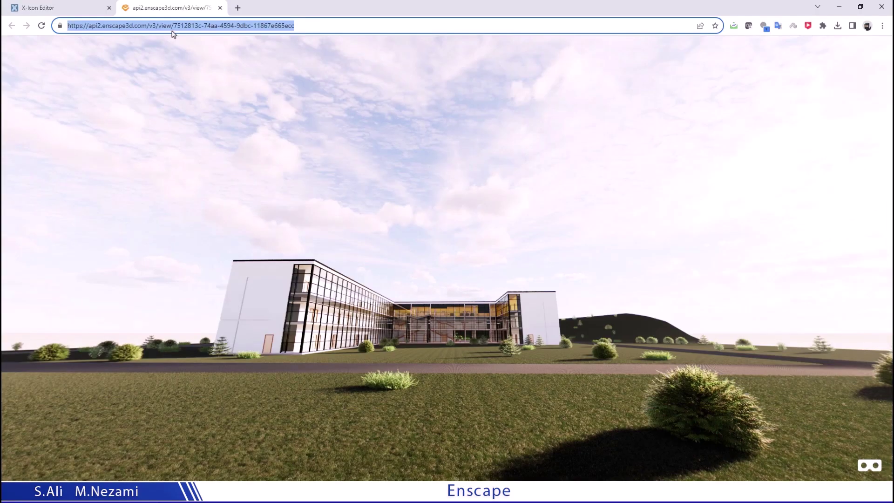
{"action": "left_click", "coordinate": [838, 10]}
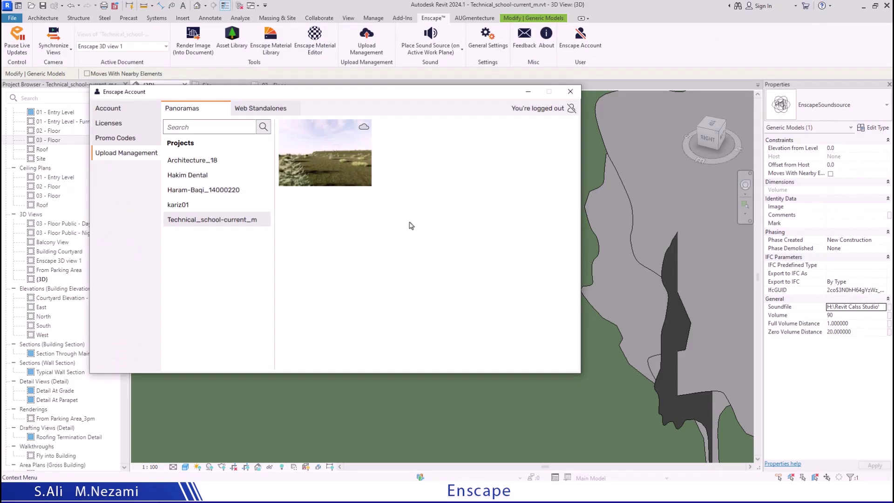
Step: View the Technical_school-current_m panorama's QR code and try the option to save it as a file
{"action": "left_click", "coordinate": [351, 180]}
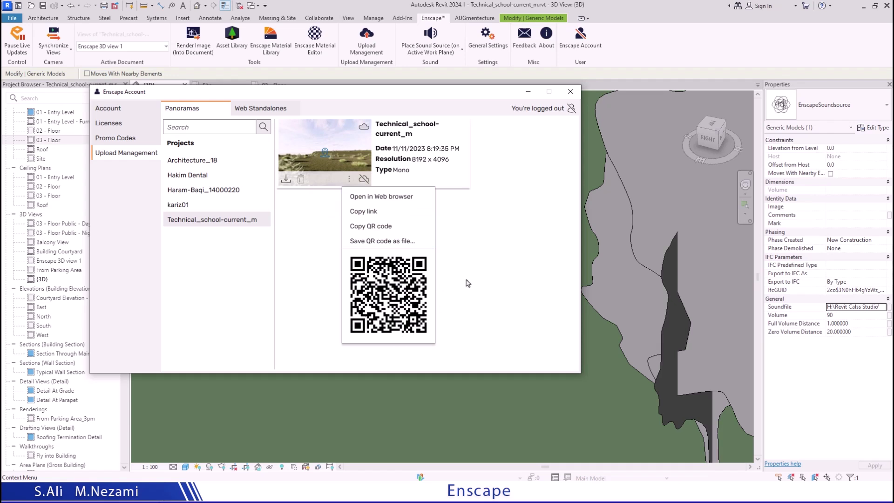
{"action": "left_click", "coordinate": [410, 241]}
{"action": "left_click", "coordinate": [499, 247]}
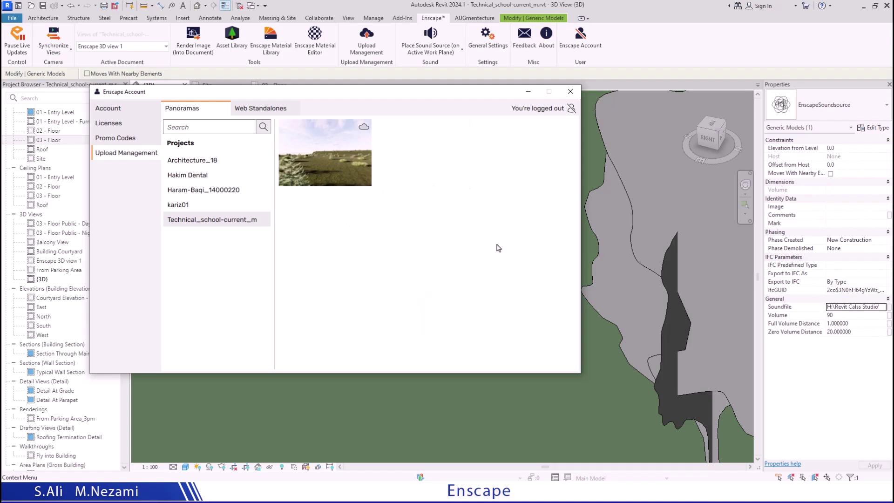